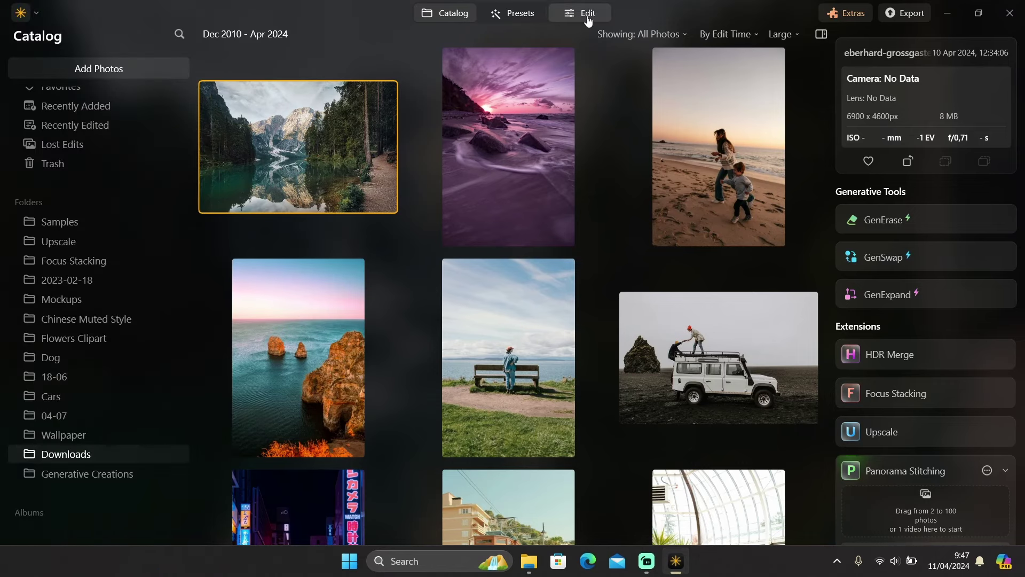
Open the mountain lake photo for editing and view the Develop tool's masking options.
left_click(587, 15)
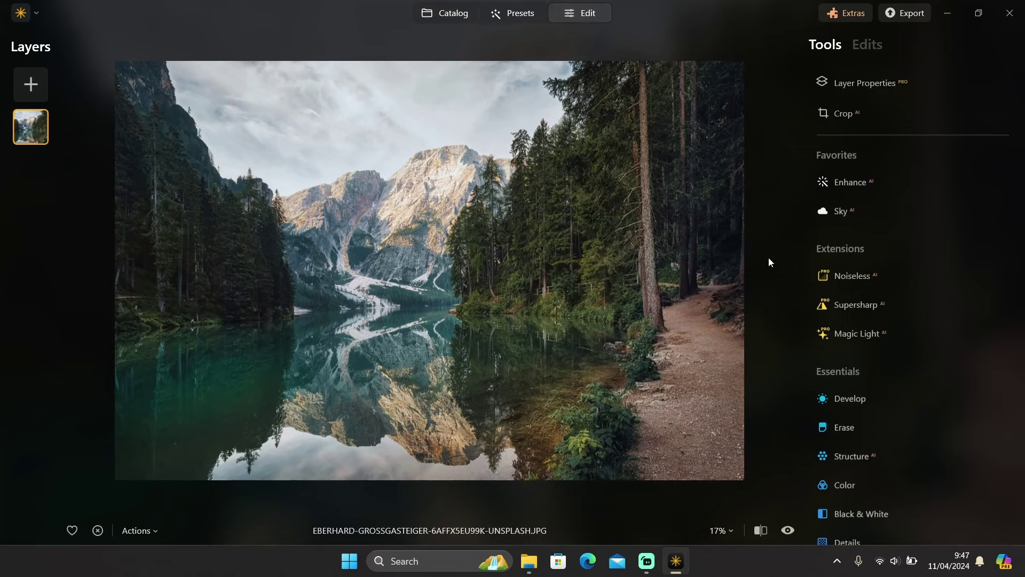
left_click(843, 397)
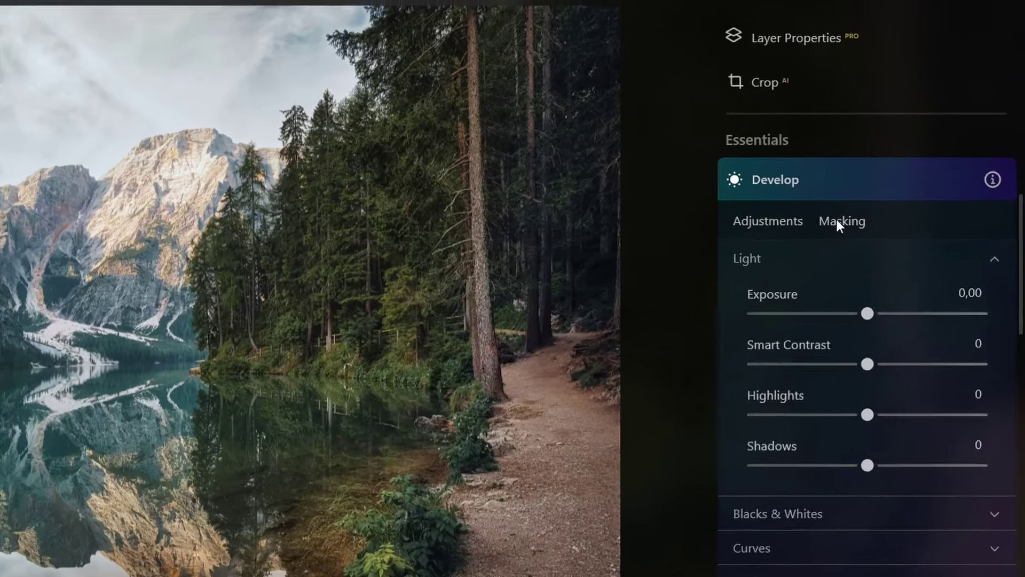
left_click(894, 209)
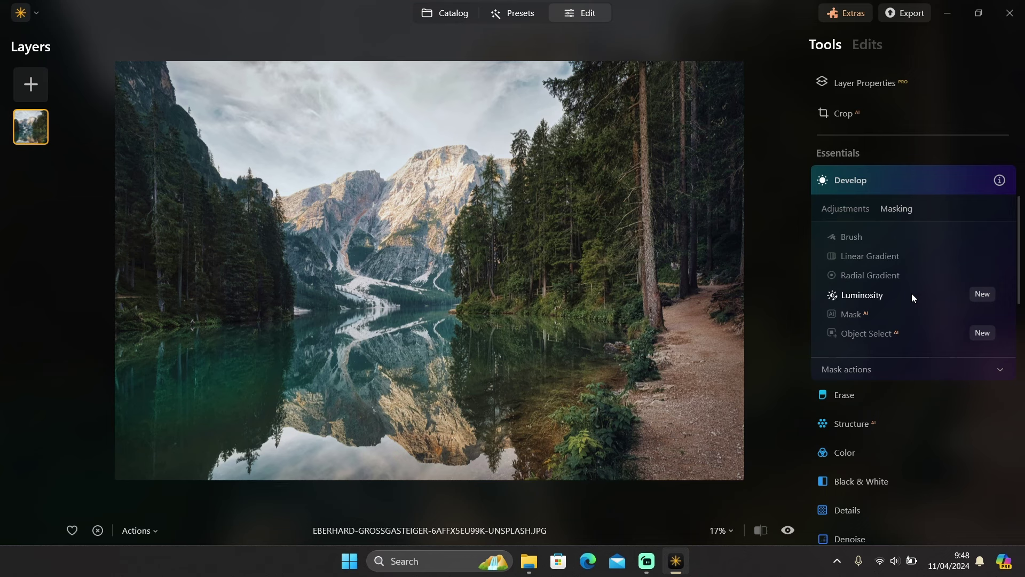
left_click(838, 208)
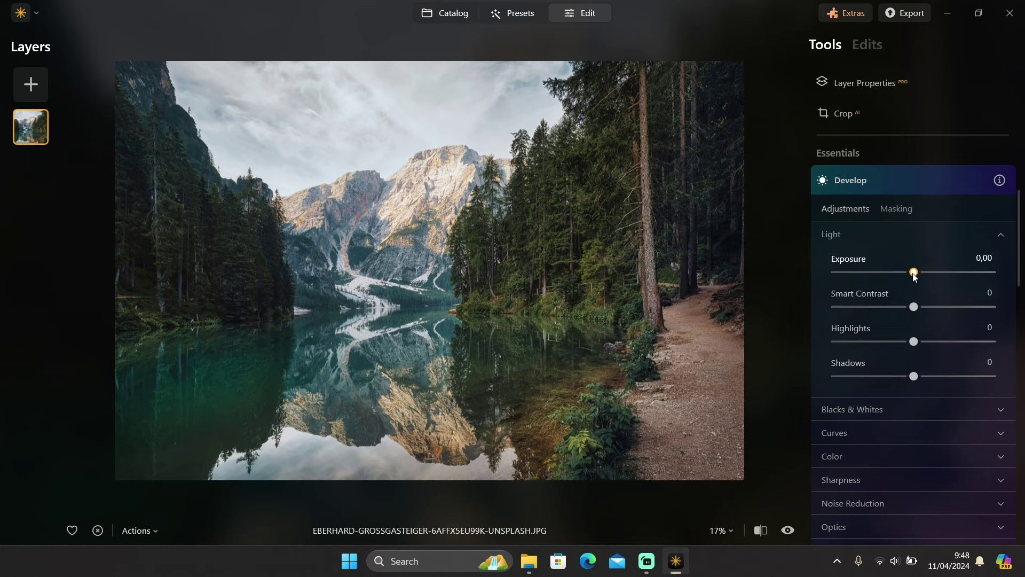
Try an exposure of -0.58 and a darkening tone curve on the whole photo, resetting each adjustment.
left_click_drag(913, 272, 904, 273)
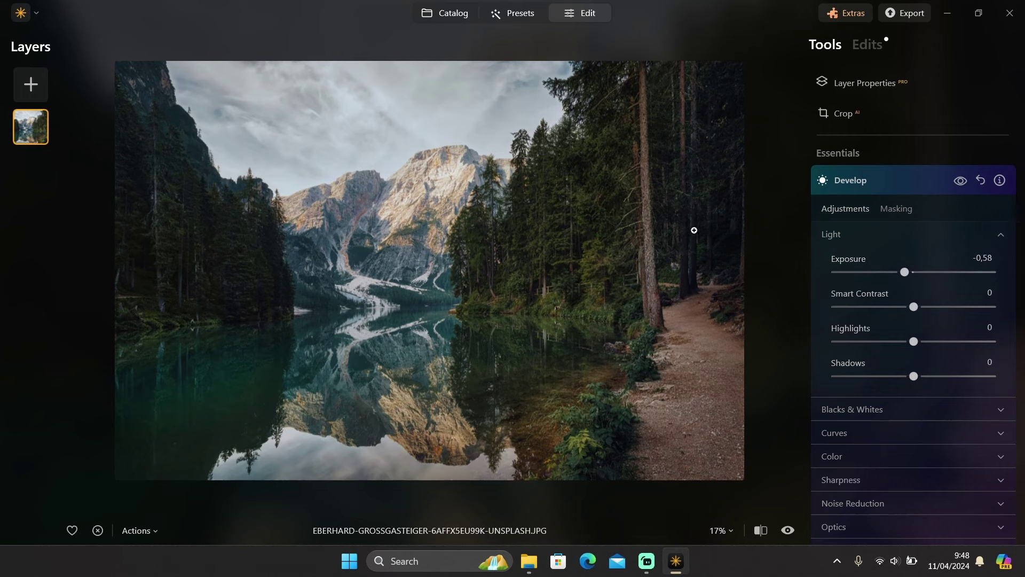
double_click(905, 272)
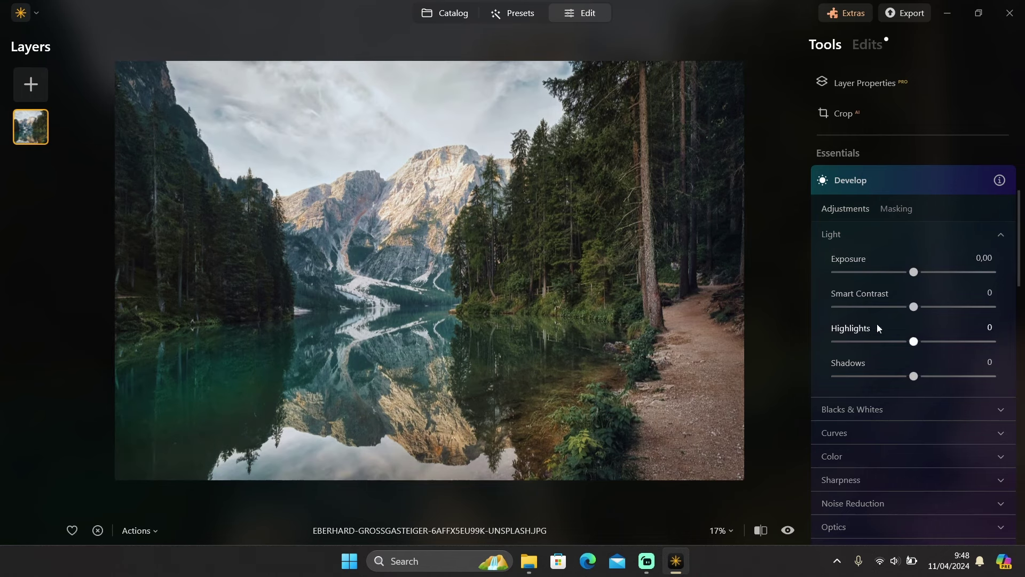
left_click(855, 432)
left_click_drag(927, 389, 934, 407)
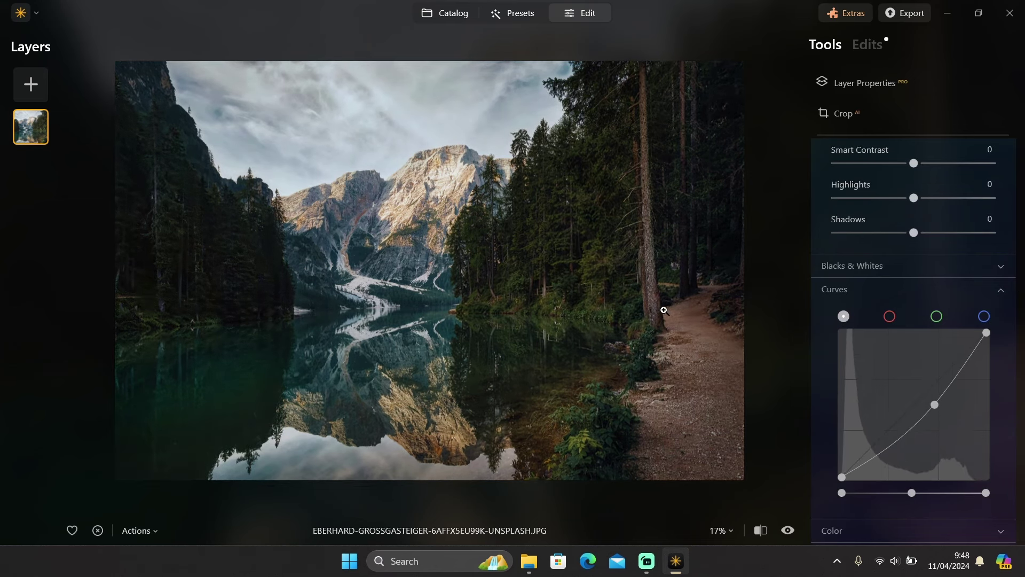
double_click(934, 404)
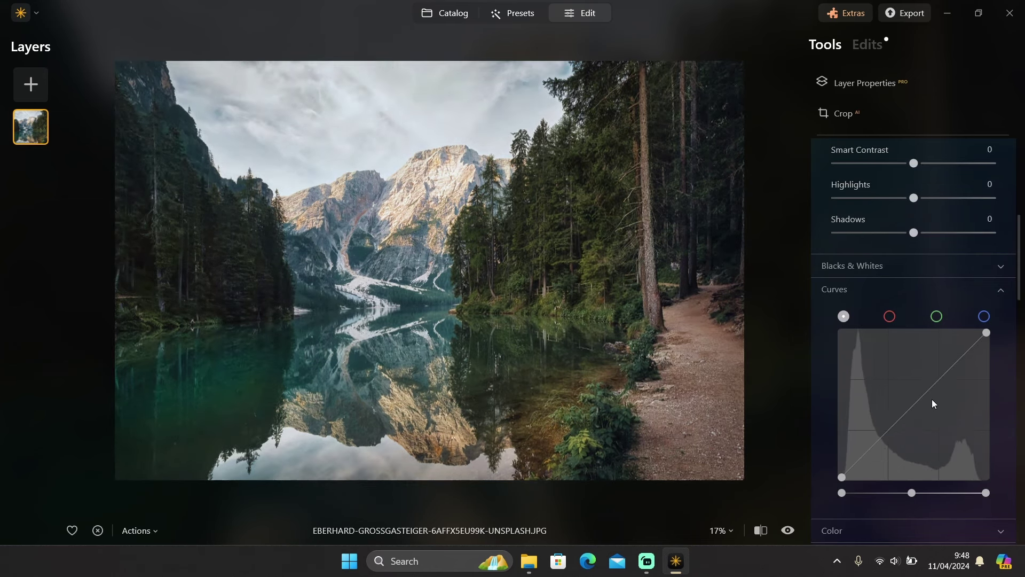
Create a Luminosity mask in Develop limited to the brightest tones of the sky and mountains.
scroll(928, 398, "up", 2)
scroll(928, 395, "up", 2)
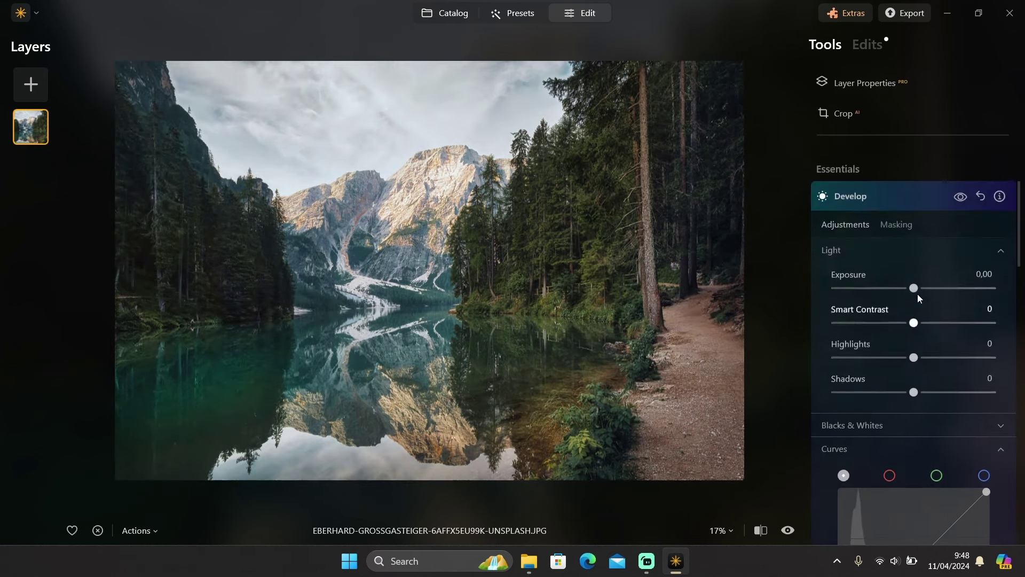
left_click(899, 226)
left_click(876, 295)
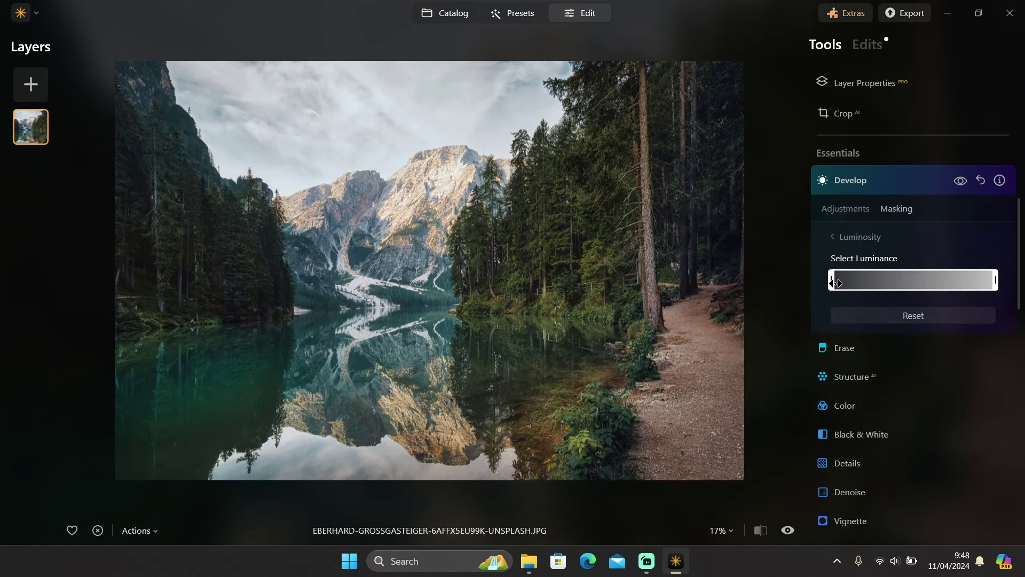
left_click_drag(836, 283, 973, 283)
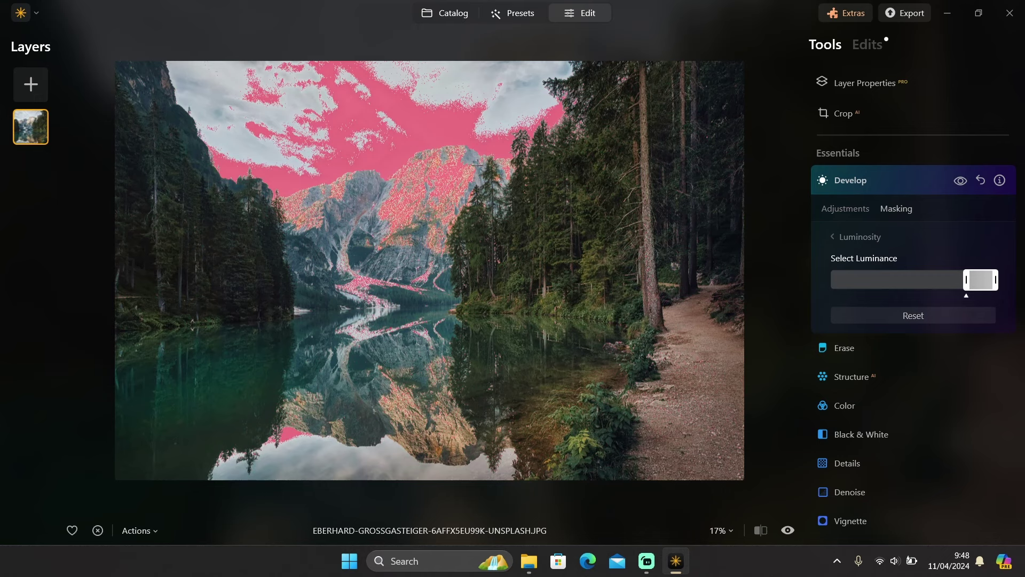
left_click_drag(985, 280, 838, 283)
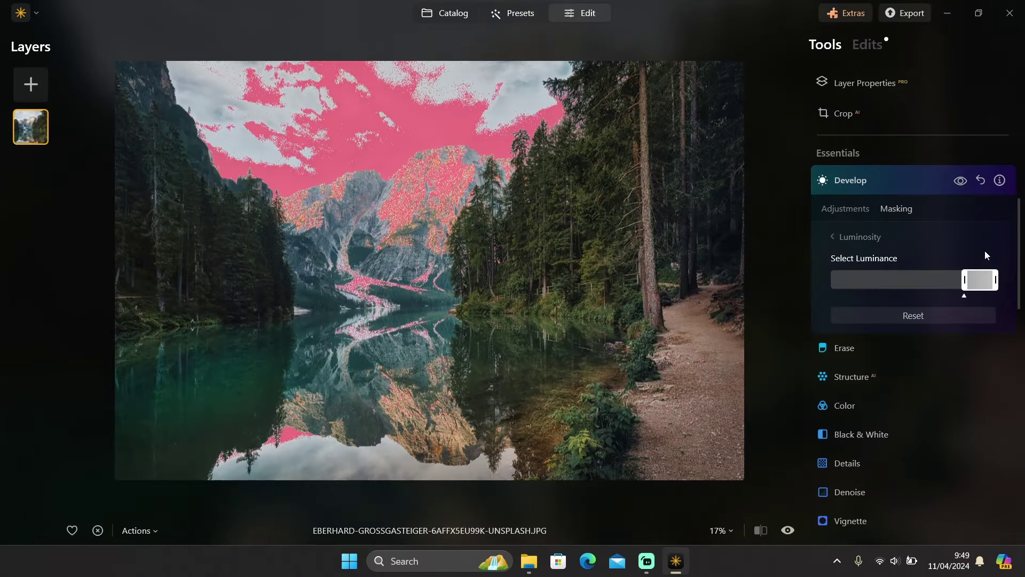
Darken the masked bright tones by bending the master tone curve moderately downward in its upper midtones.
left_click(850, 207)
scroll(863, 273, "down", 2)
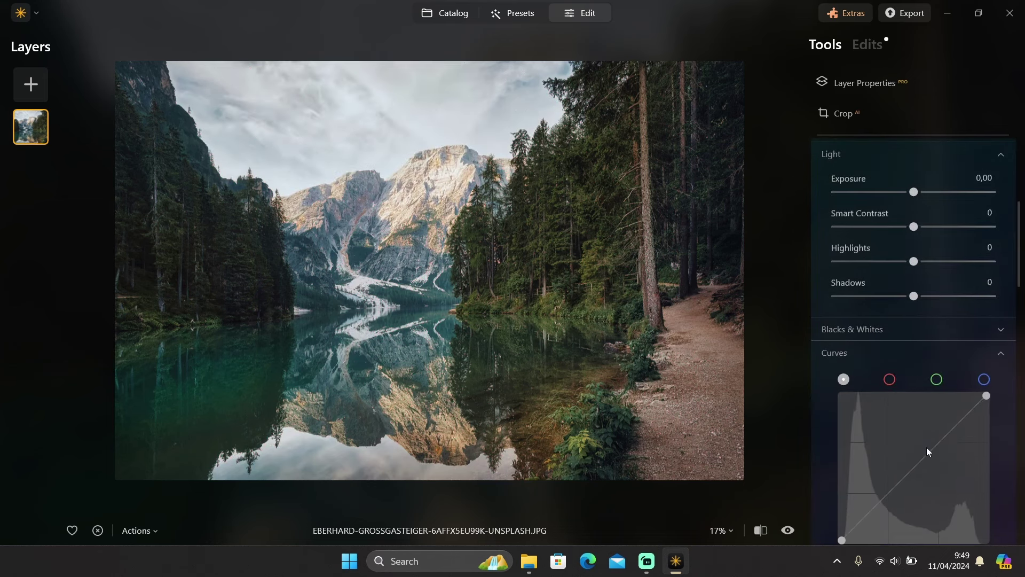
left_click_drag(928, 452, 936, 469)
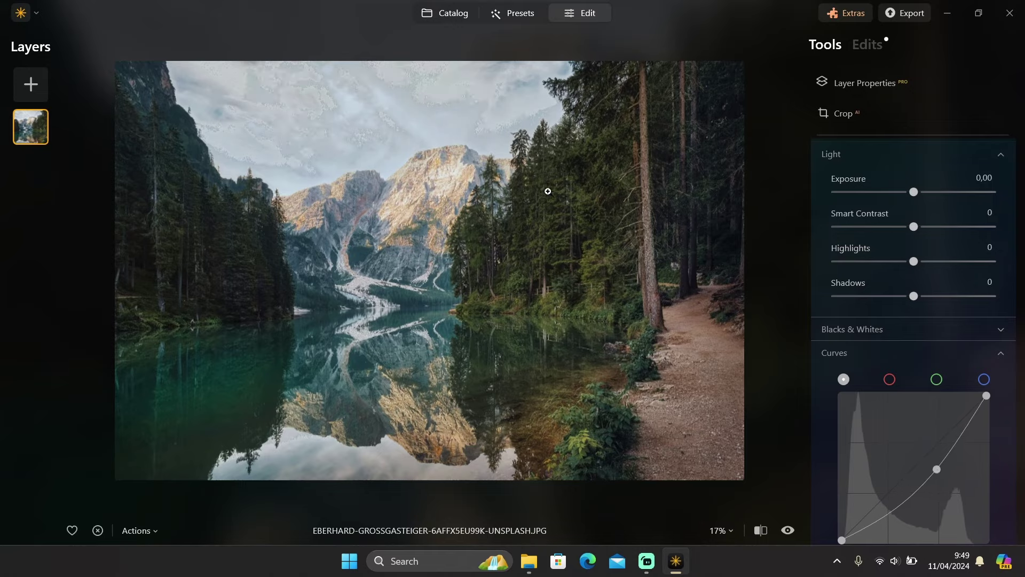
scroll(440, 161, "up", 2)
left_click_drag(440, 161, 467, 277)
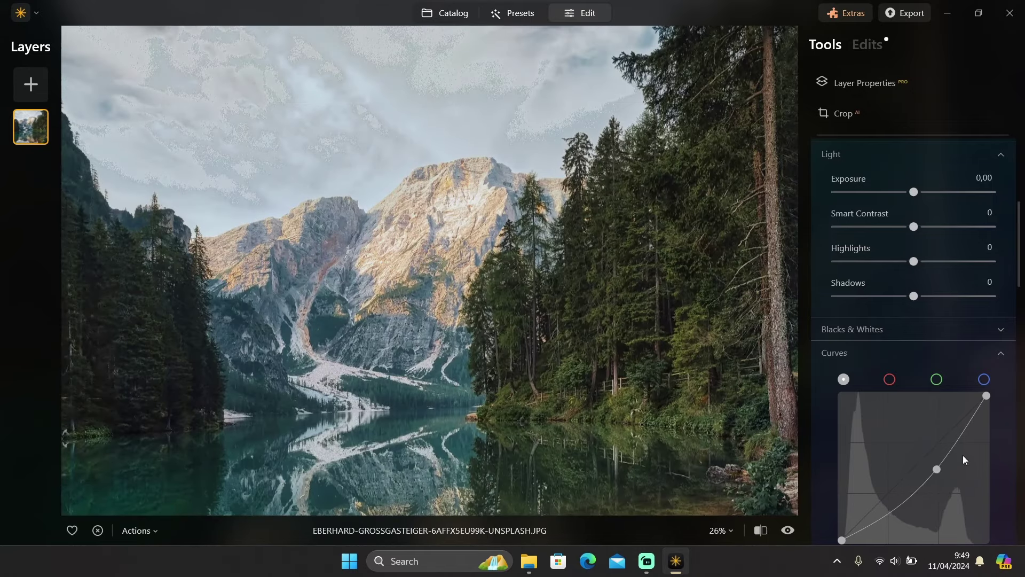
left_click_drag(937, 469, 932, 466)
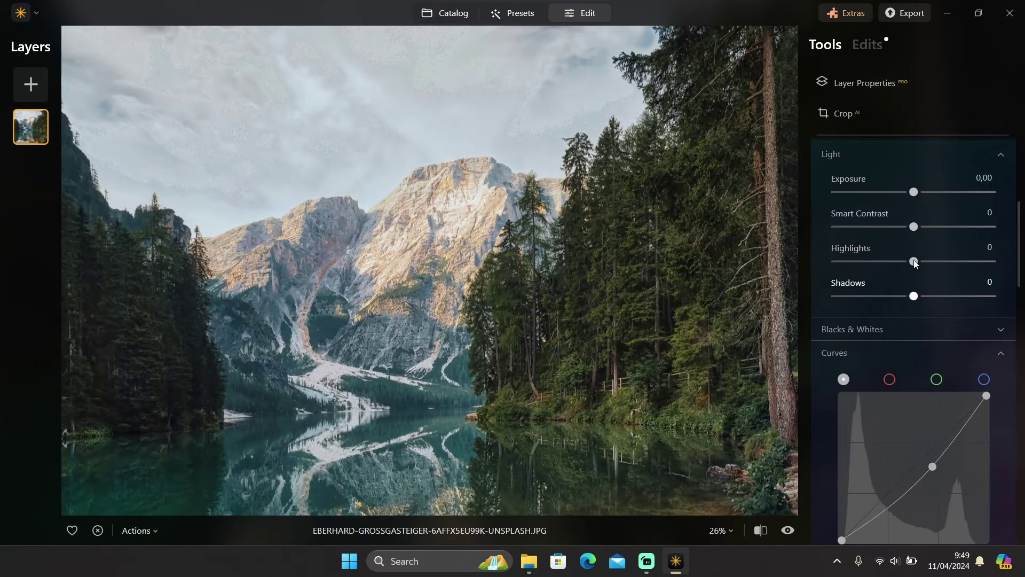
Compare the lake photo with and without the Develop adjustment, checking the sky and mountains.
scroll(904, 236, "up", 1)
scroll(904, 236, "up", 2)
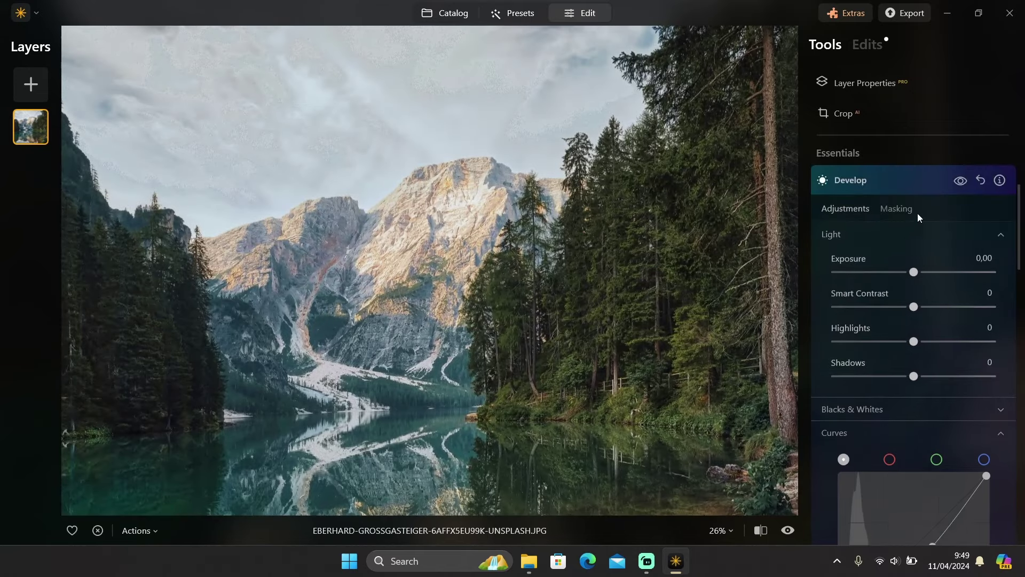
left_click(960, 182)
left_click(960, 183)
left_click(960, 182)
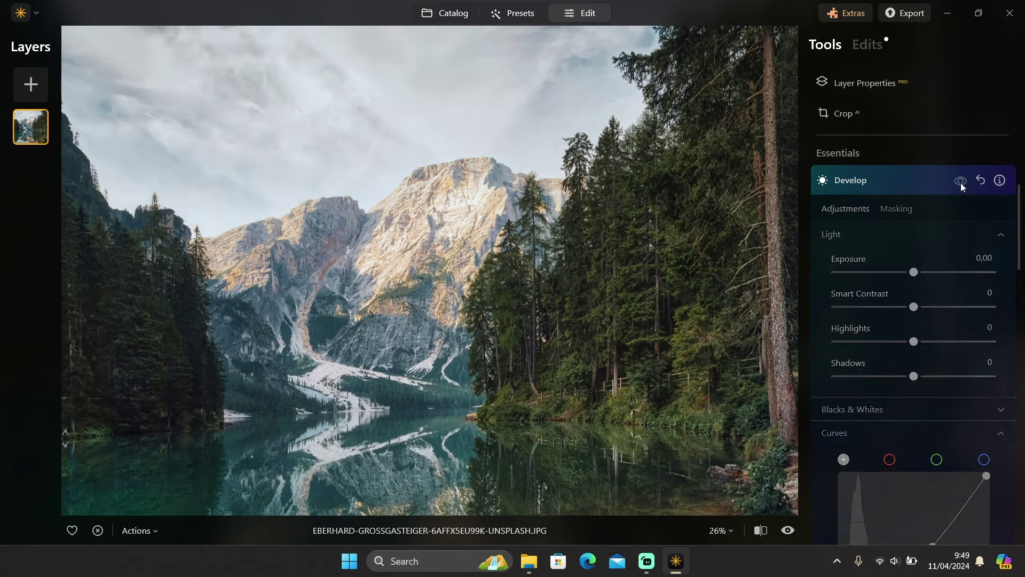
left_click(960, 183)
left_click(959, 183)
left_click(960, 182)
scroll(587, 211, "down", 2)
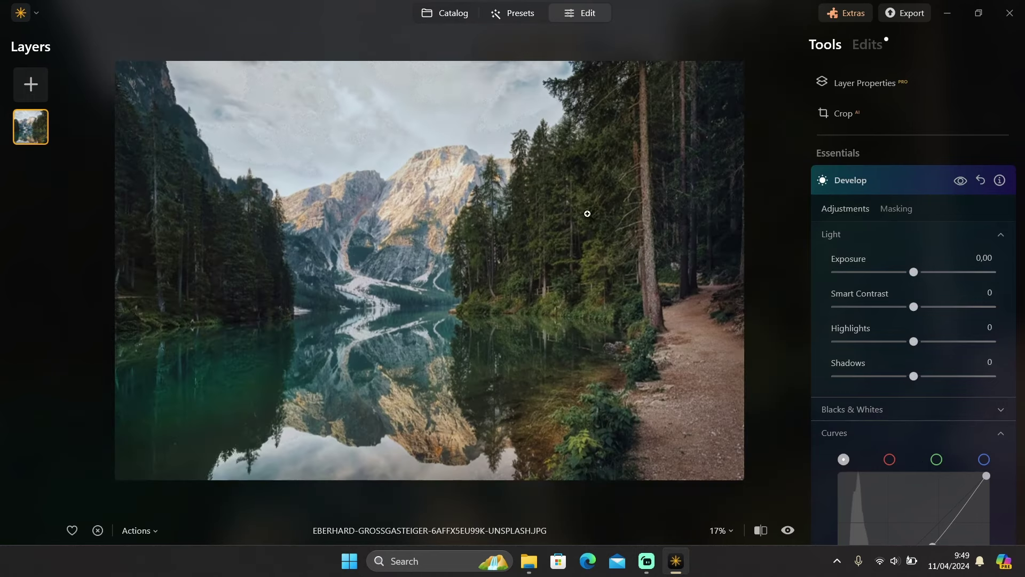
Return to the catalog and open the neon-lit night street photo for editing.
left_click(447, 13)
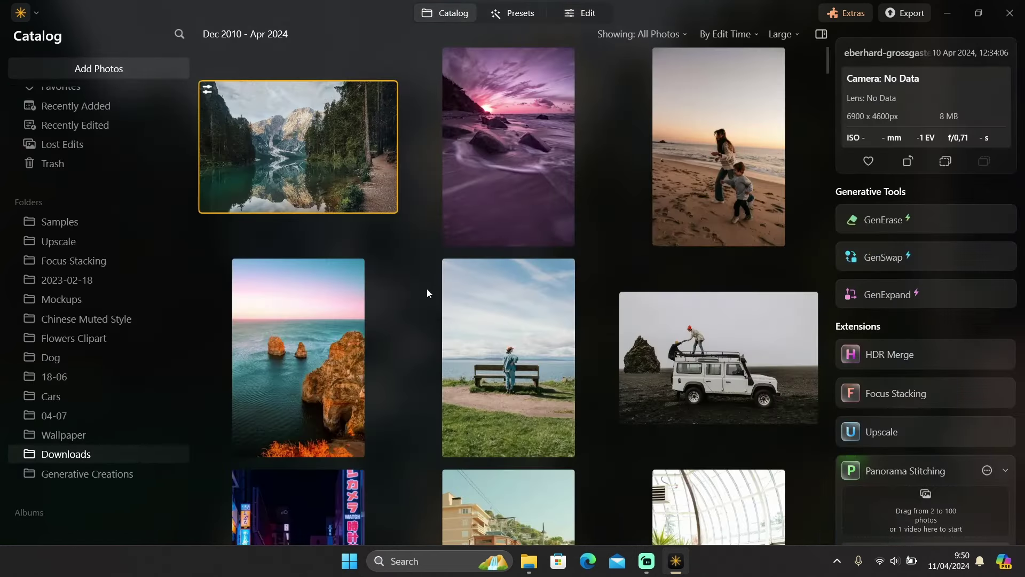
scroll(421, 299, "down", 3)
left_click(344, 364)
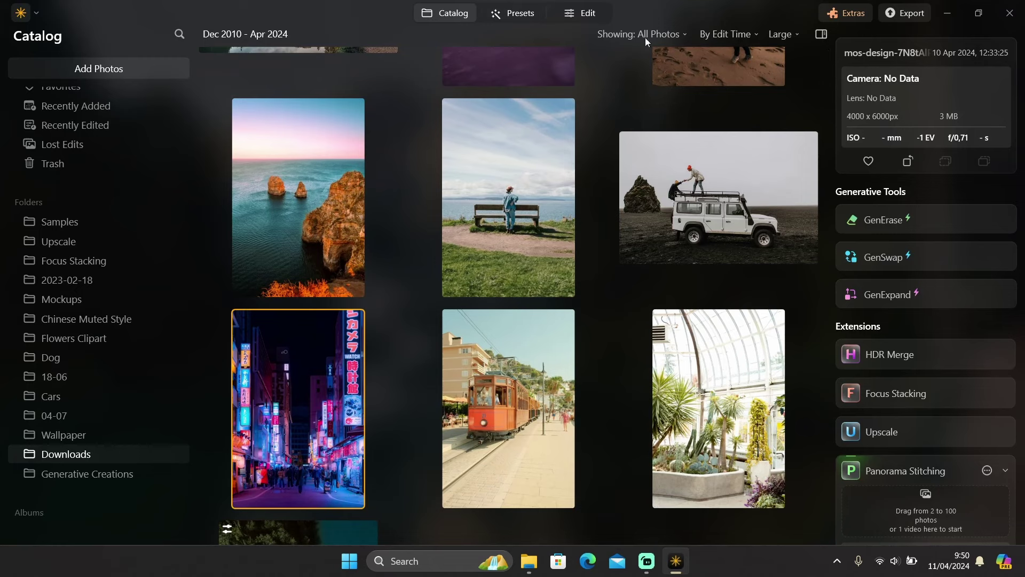
left_click(587, 15)
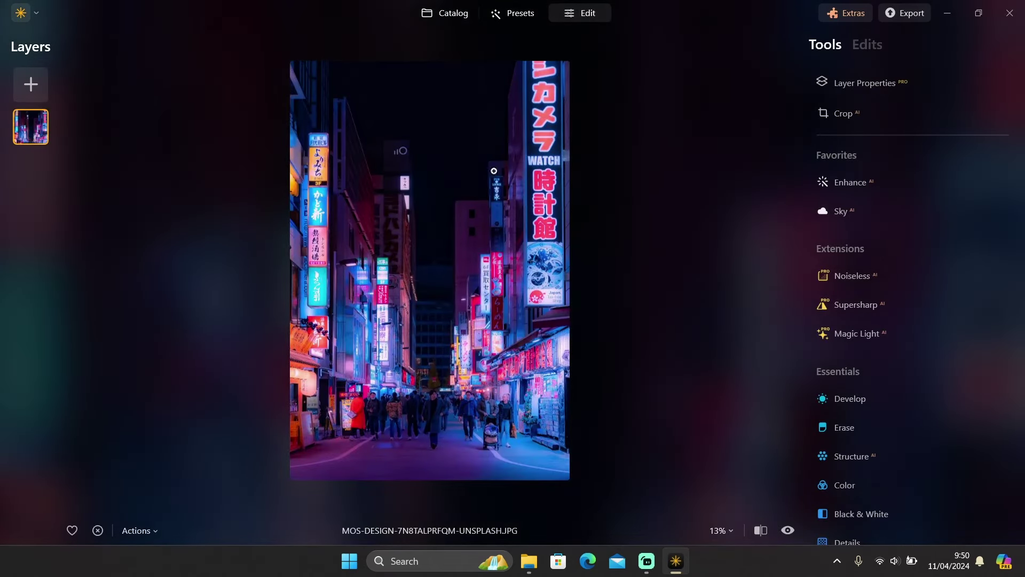
Create a Luminosity mask in Develop limited to the darkest tones of the street photo.
left_click(849, 398)
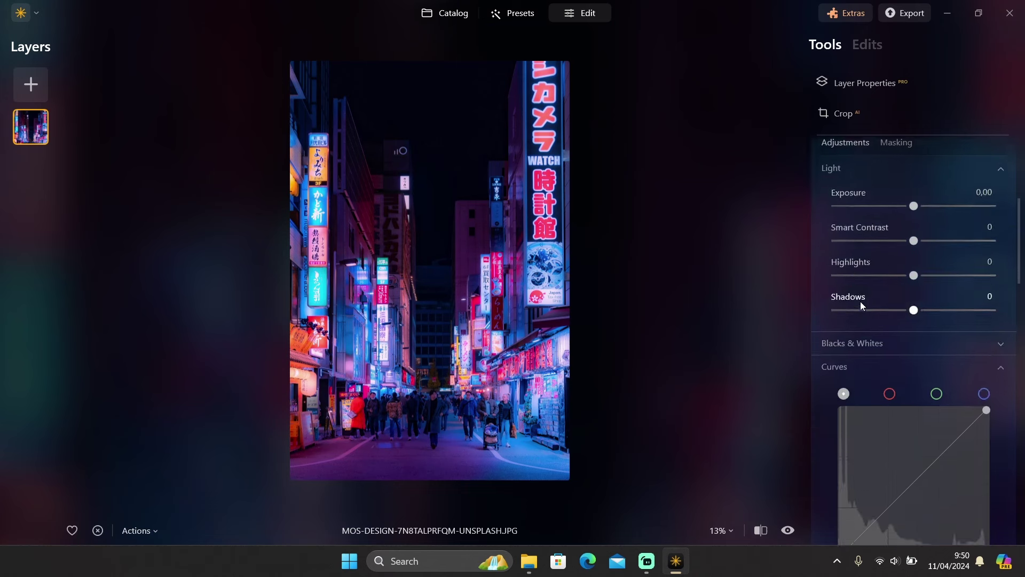
left_click(897, 208)
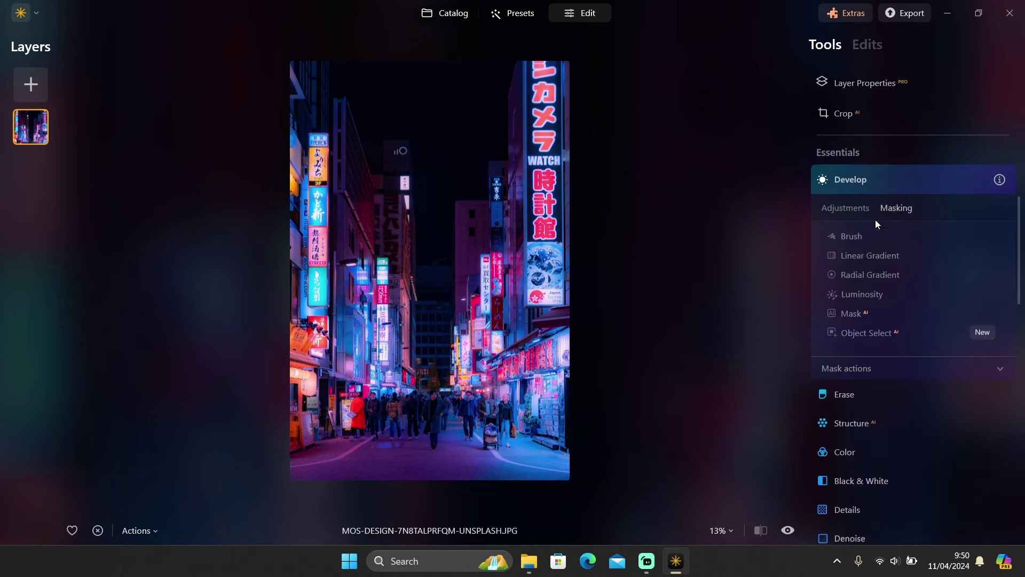
left_click(862, 293)
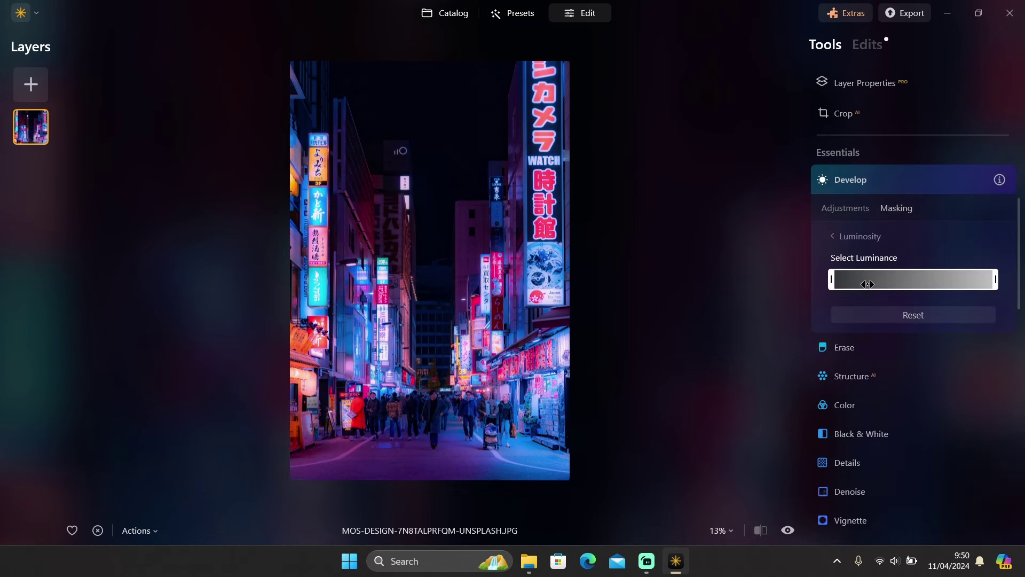
left_click_drag(989, 284, 860, 287)
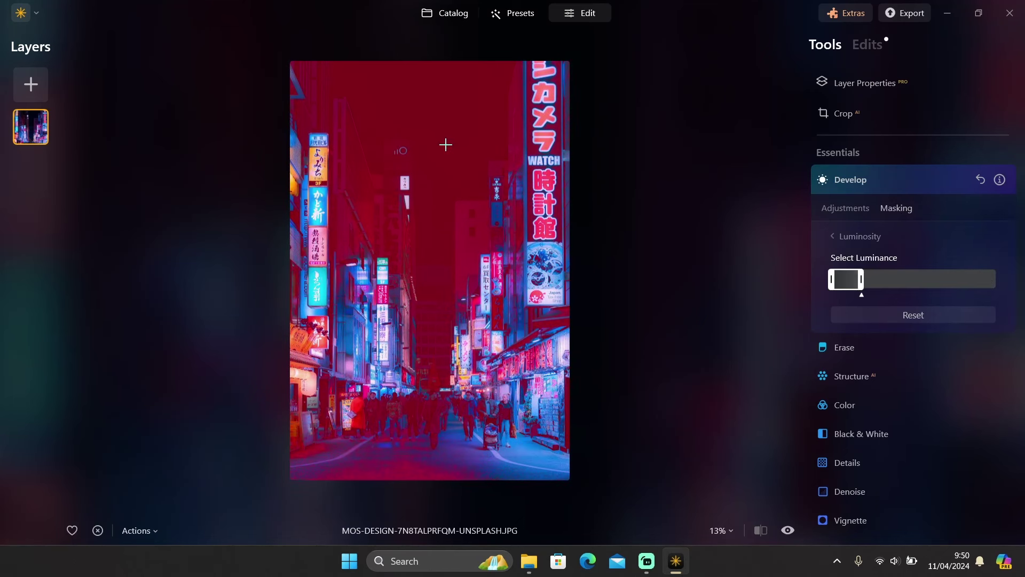
Brighten the masked dark tones by bending the master tone curve slightly upward in the midtones.
left_click(855, 207)
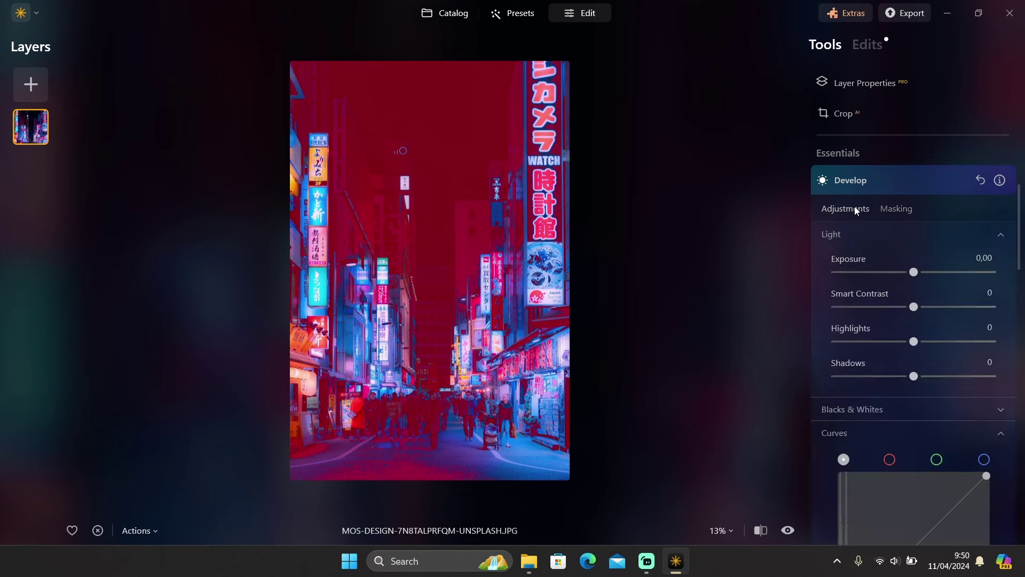
scroll(855, 210, "down", 2)
scroll(854, 210, "down", 2)
mouse_move(928, 367)
left_mouse_down()
mouse_move(935, 380)
mouse_move(918, 367)
left_mouse_up()
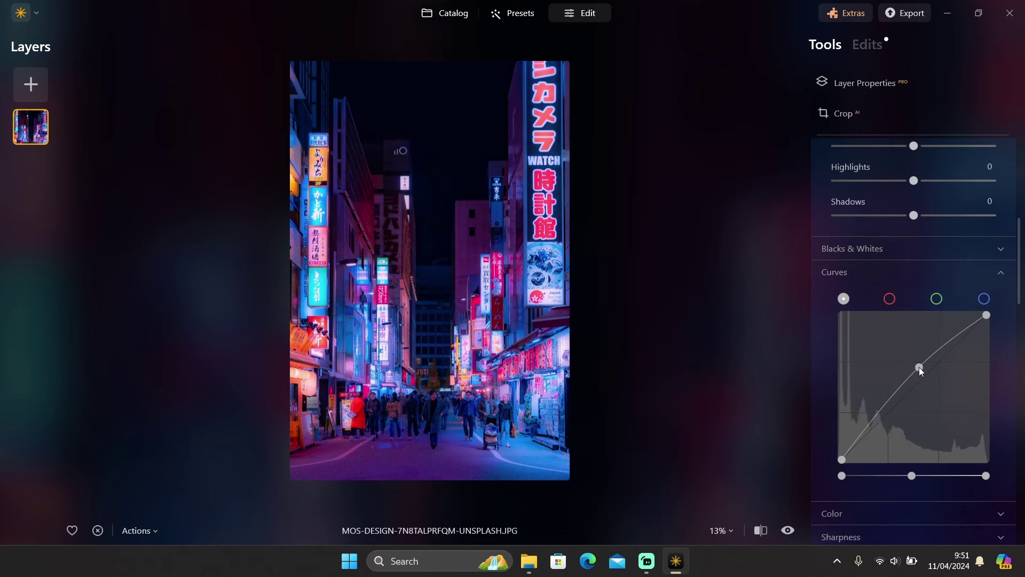
Set the masked dark tones' color temperature to -11 and raise their saturation slightly.
scroll(919, 367, "down", 2)
left_click(964, 435)
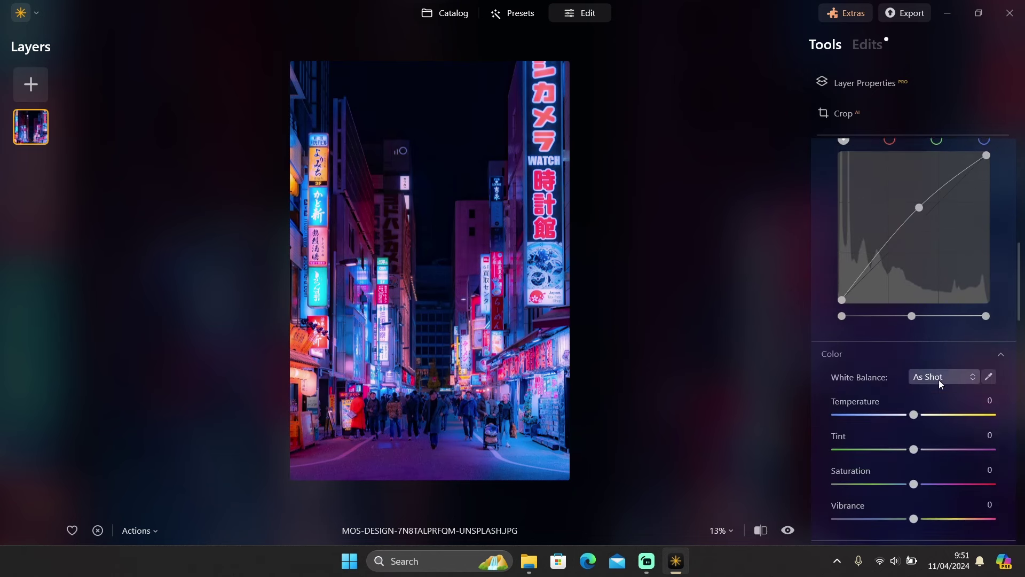
left_click_drag(913, 313, 906, 319)
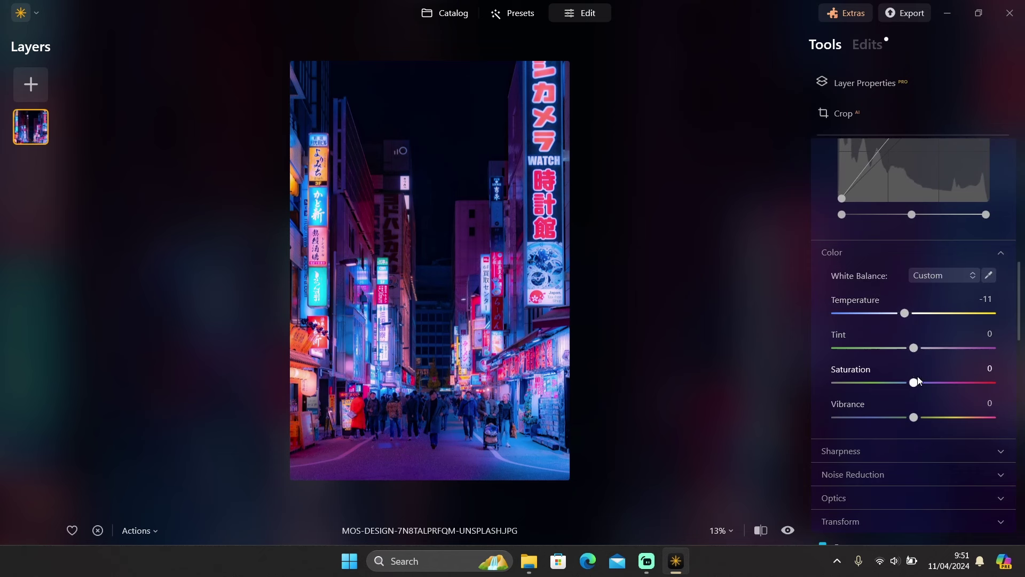
left_click_drag(915, 353, 927, 383)
scroll(931, 365, "up", 3)
scroll(931, 365, "up", 10)
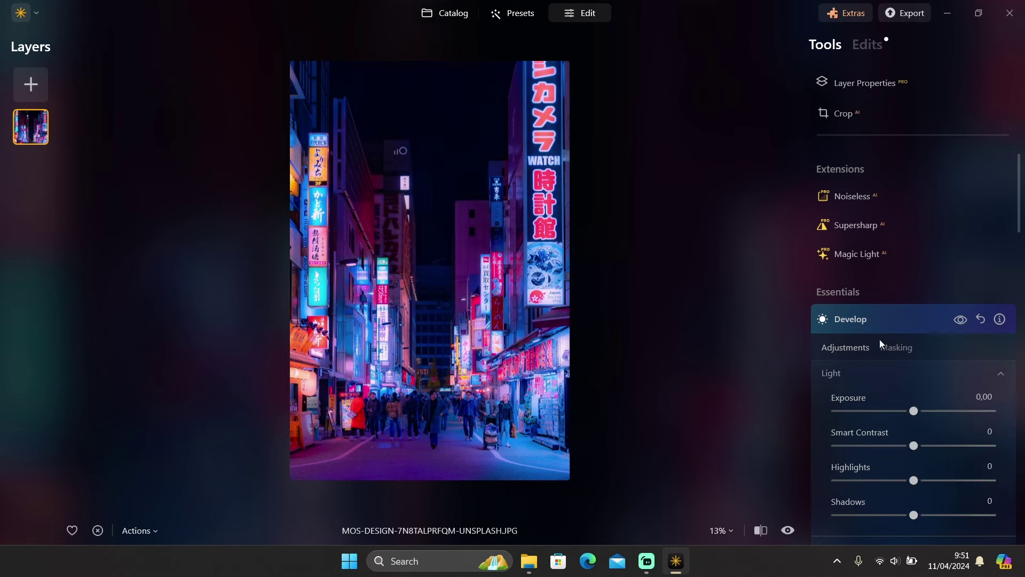
scroll(476, 402, "up", 2)
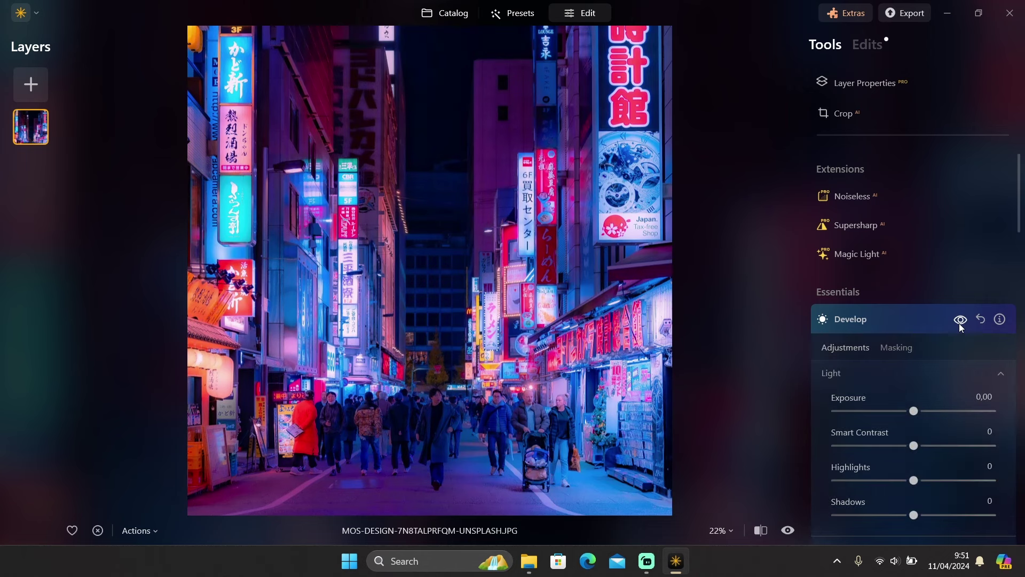
scroll(495, 275, "down", 2)
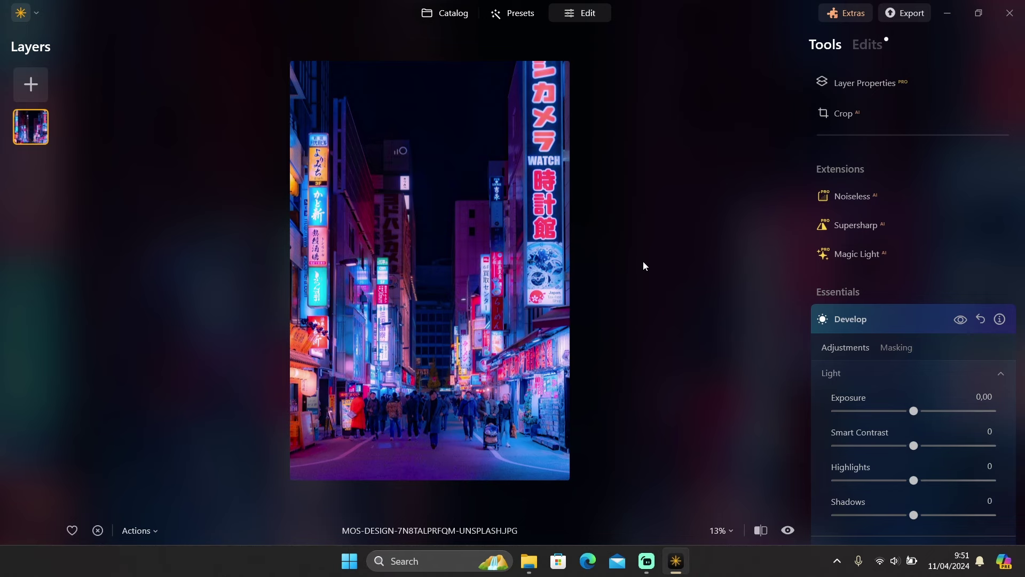
Return to the catalog and open the photo of orange sea cliffs under a pink sky for editing.
left_click(443, 17)
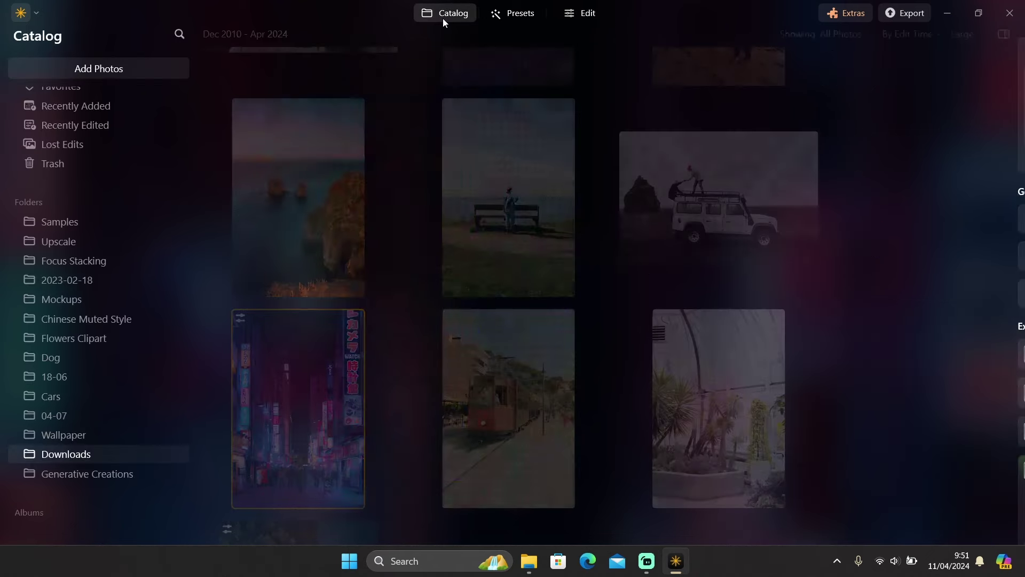
scroll(405, 267, "up", 3)
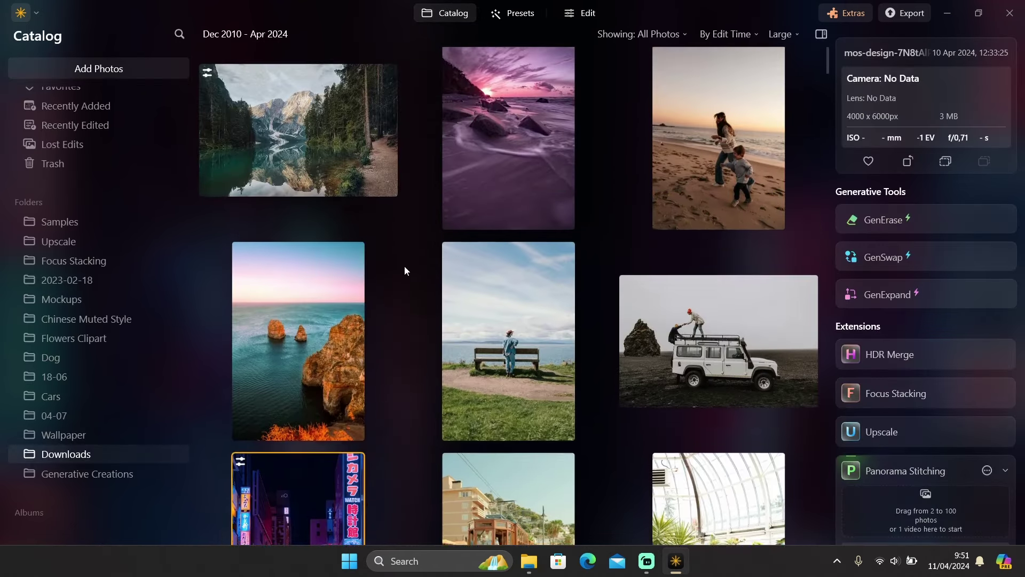
left_click(316, 343)
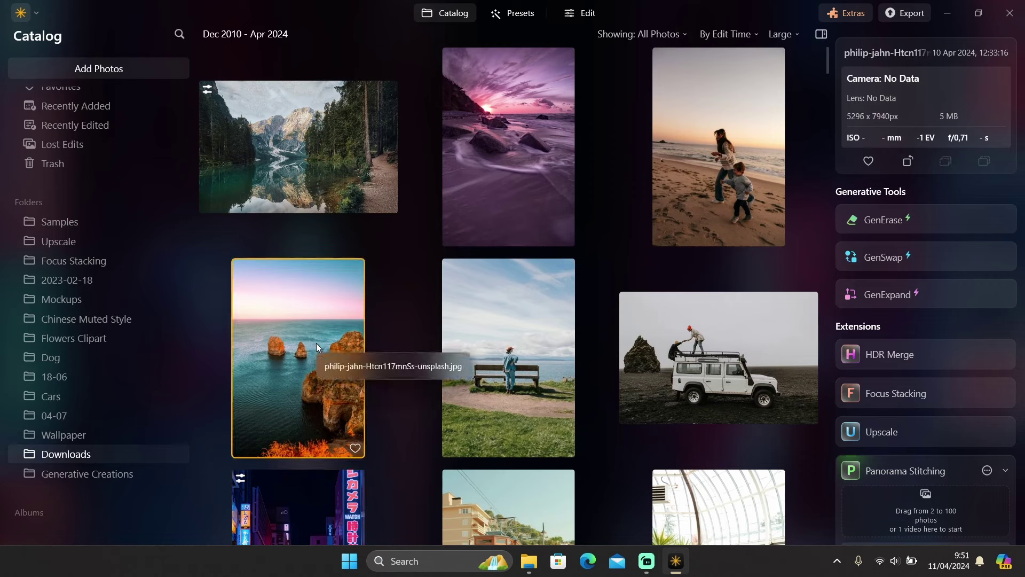
left_click(580, 12)
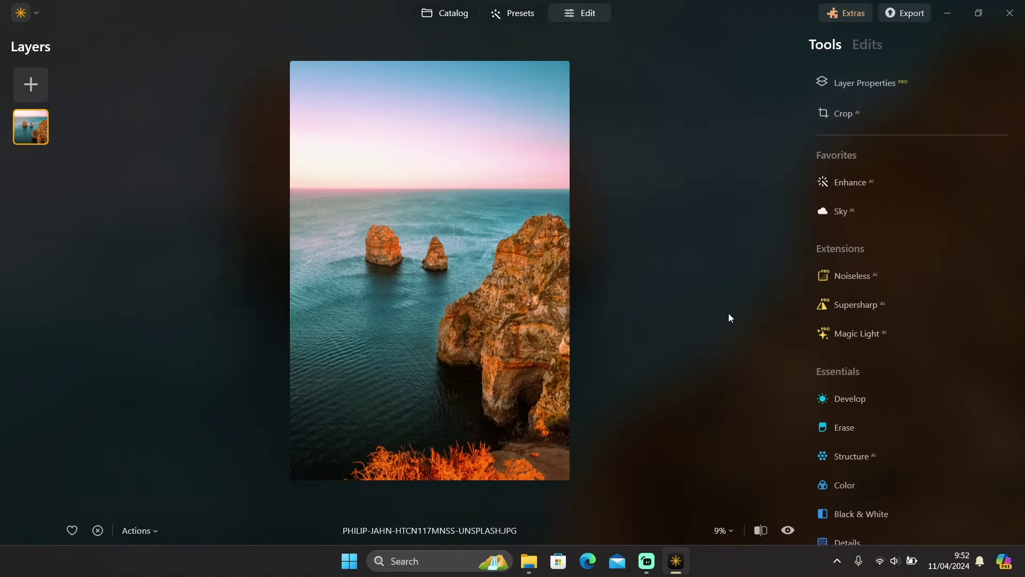
Start an Object Select mask in Develop for the sea cliffs photo, set to add objects.
left_click(832, 399)
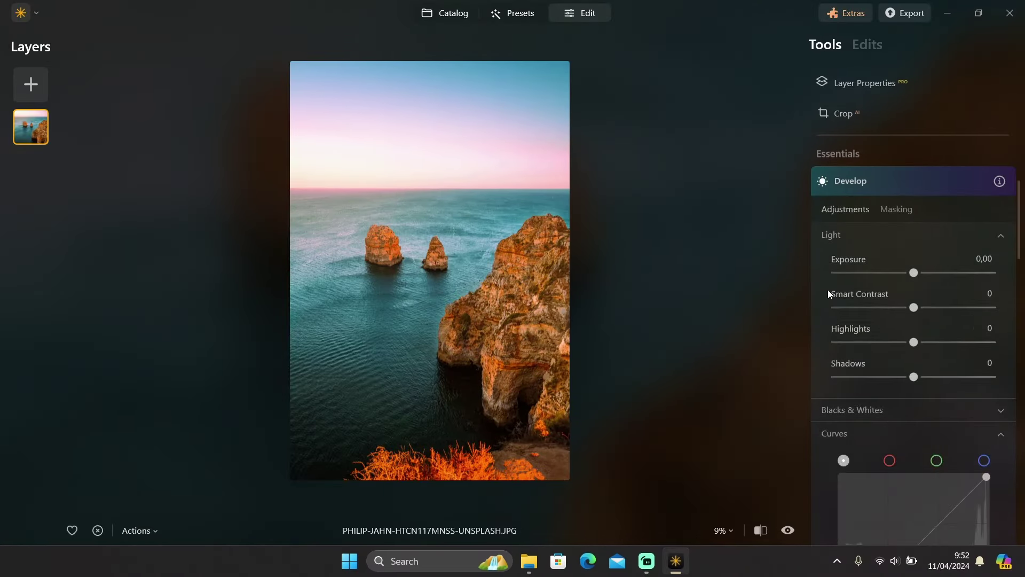
left_click(892, 211)
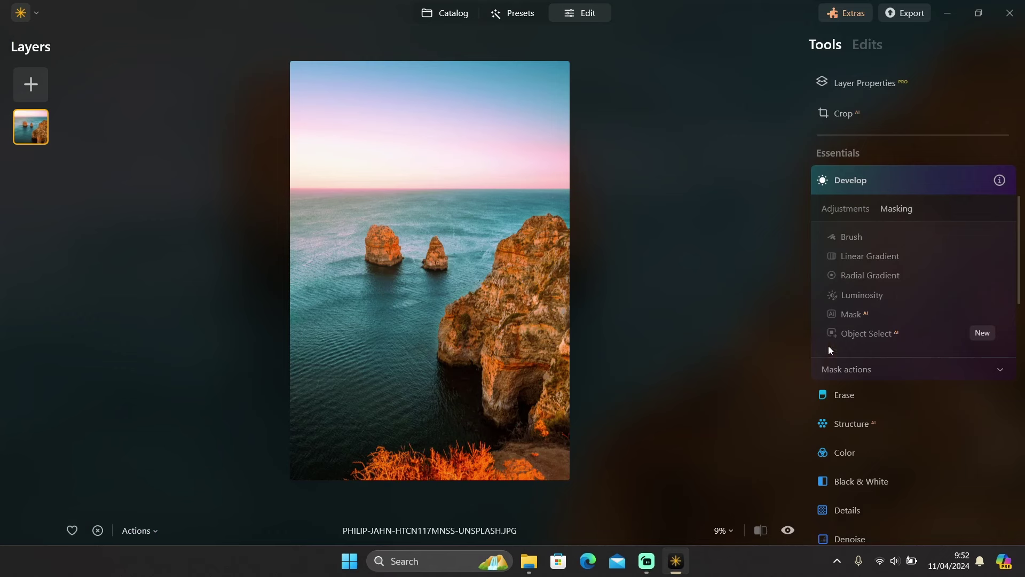
left_click(923, 338)
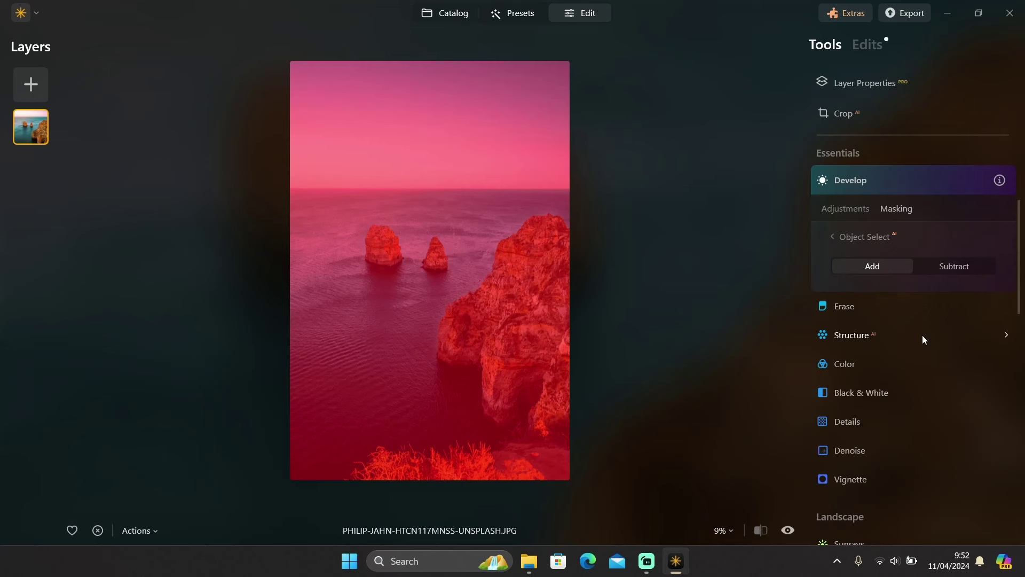
left_click(868, 267)
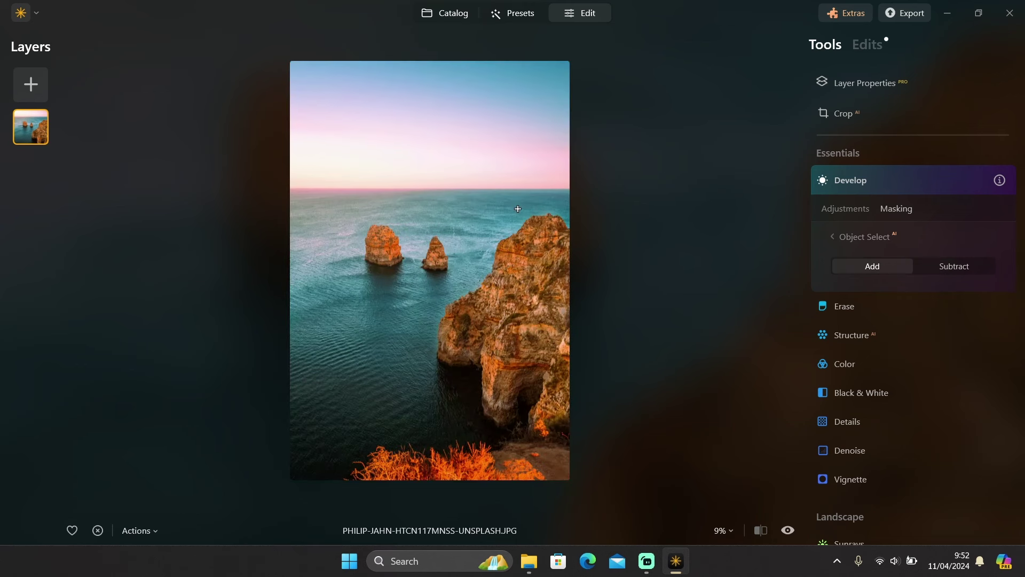
Add the two small rocks standing in the water, the sky and the sea to the Object Select mask.
left_click(523, 272)
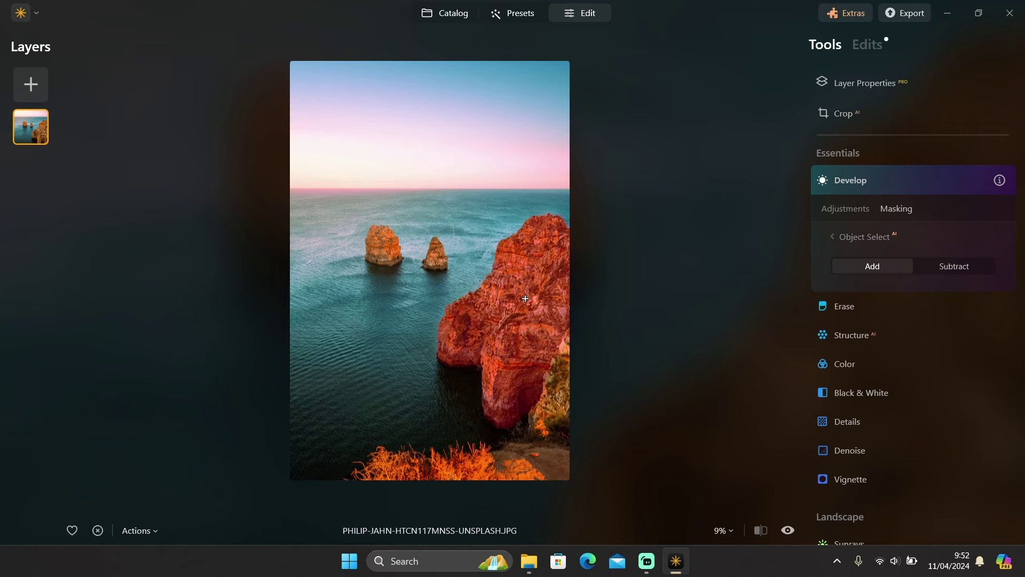
left_click(379, 252)
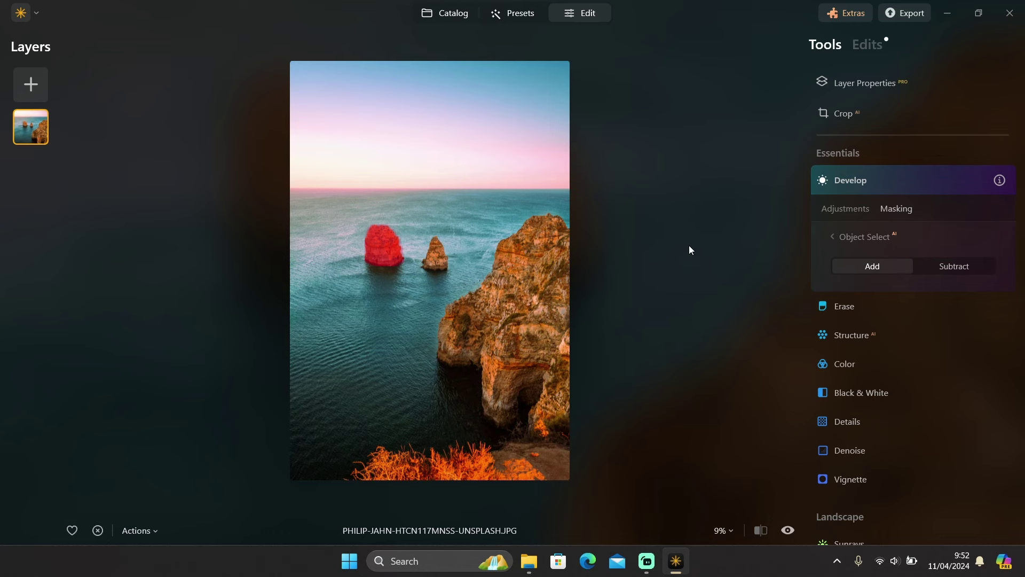
left_click(437, 260)
scroll(372, 246, "up", 3)
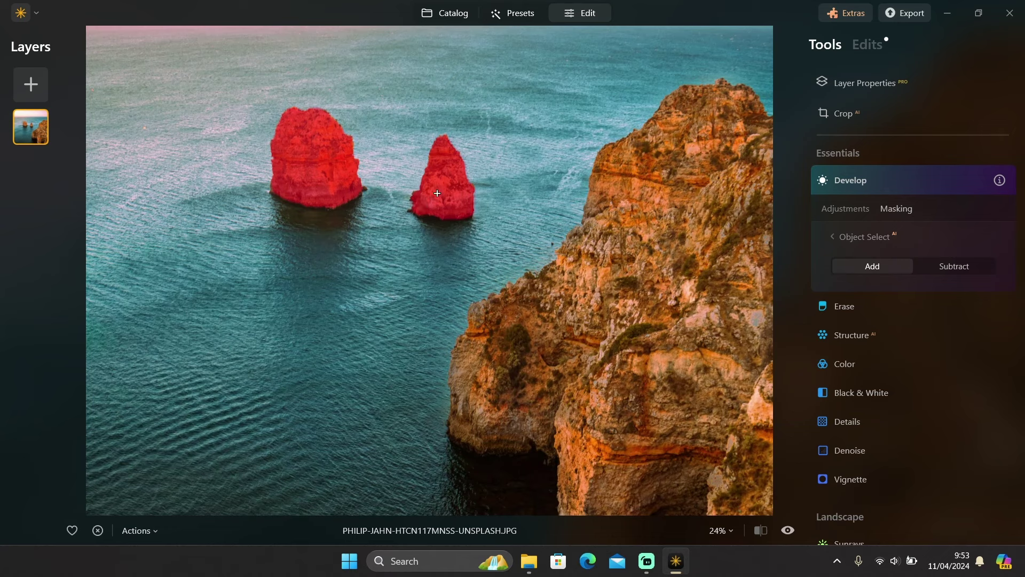
scroll(436, 197, "down", 3)
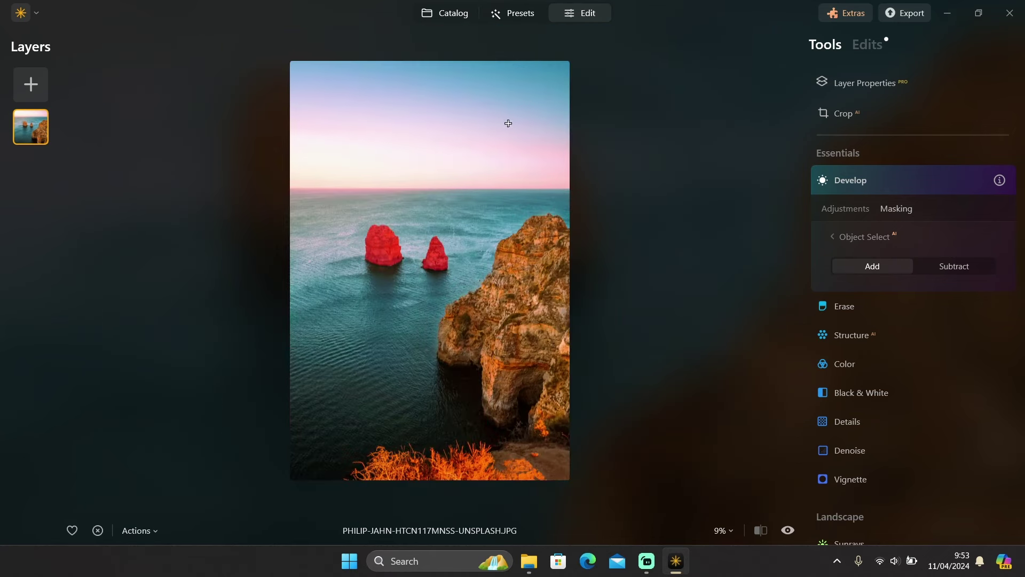
left_click(498, 128)
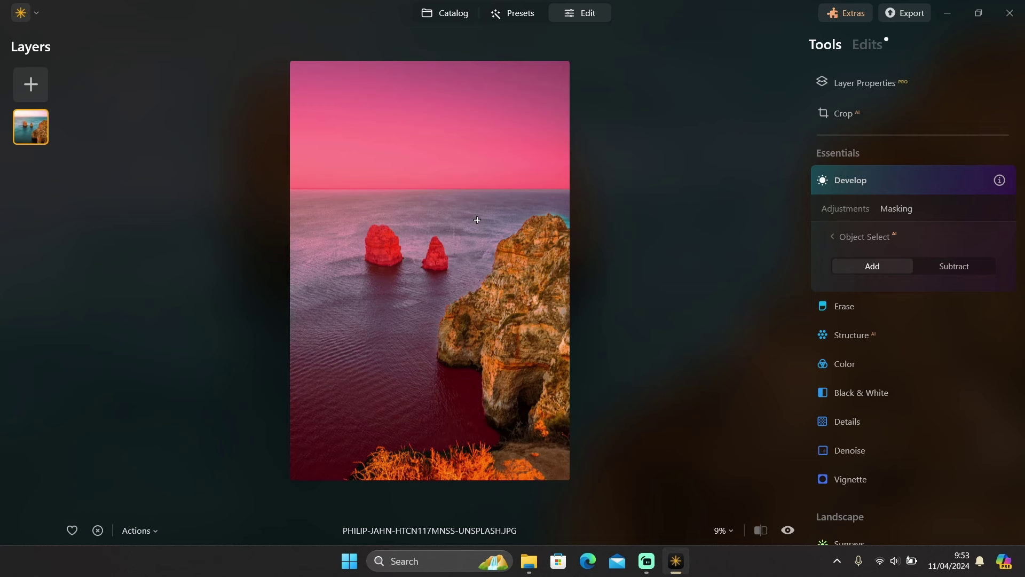
left_click(476, 219)
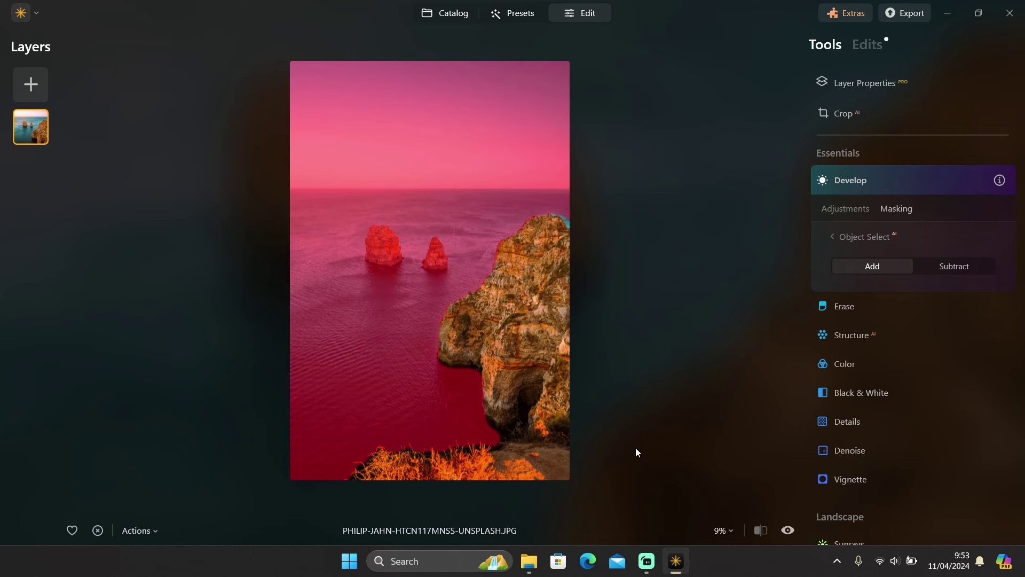
Subtract the sea and the sky from the Object Select mask.
left_click(962, 267)
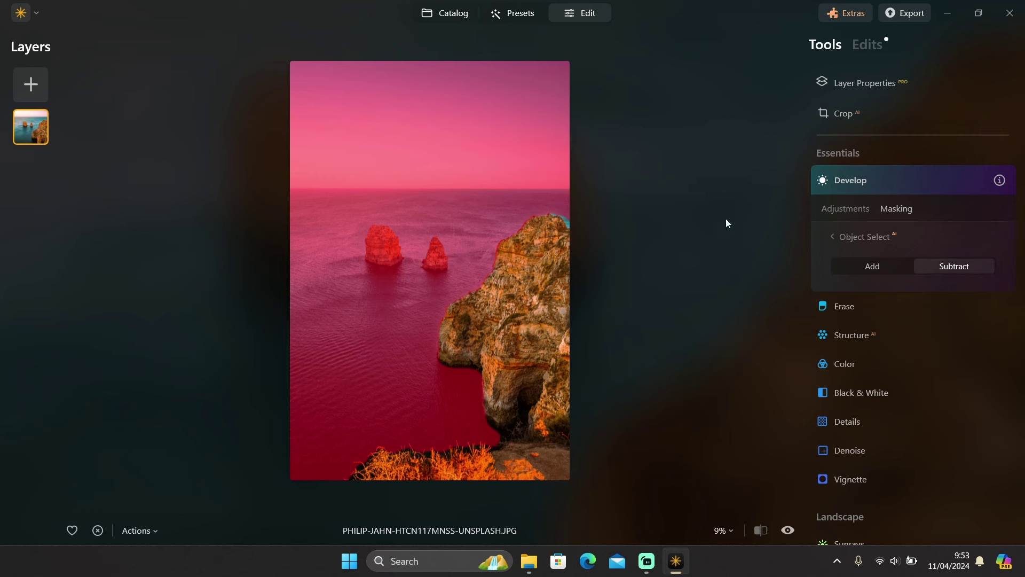
left_click(481, 214)
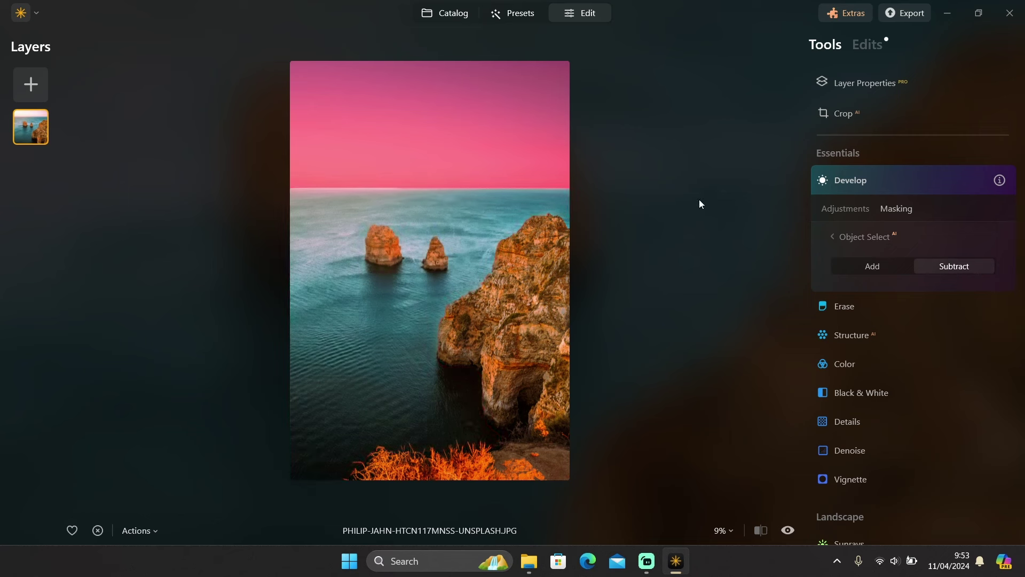
left_click(497, 122)
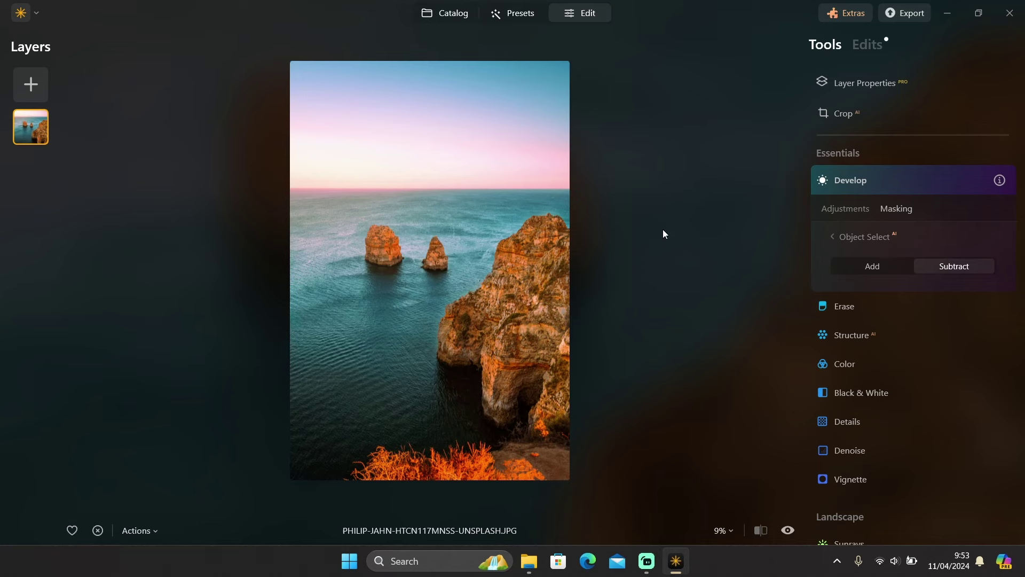
Return to the catalog and open the photo of the white off-road vehicle for editing.
left_click(448, 15)
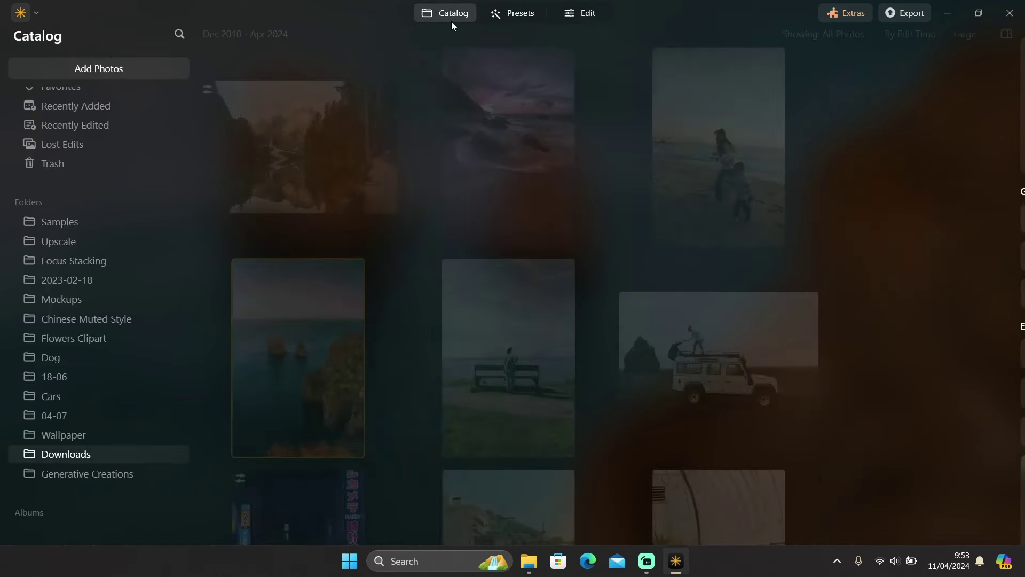
scroll(418, 176, "down", 3)
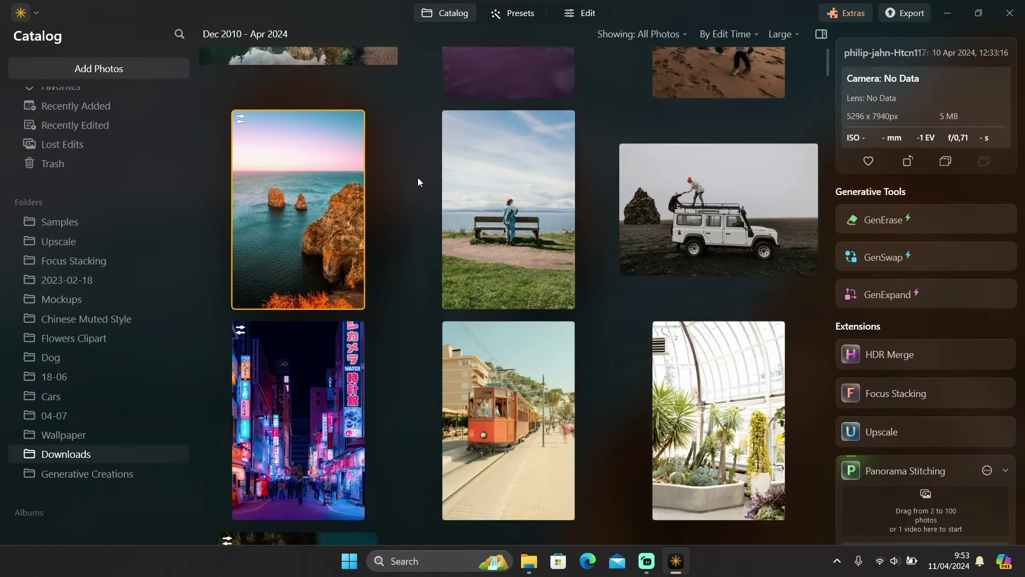
scroll(418, 177, "down", 1)
scroll(417, 177, "up", 3)
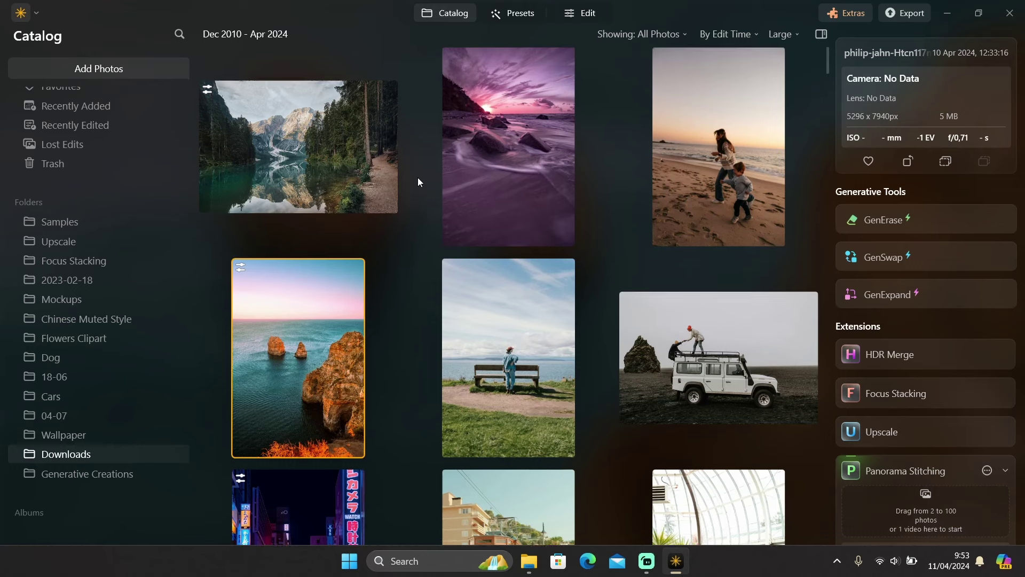
left_click(726, 364)
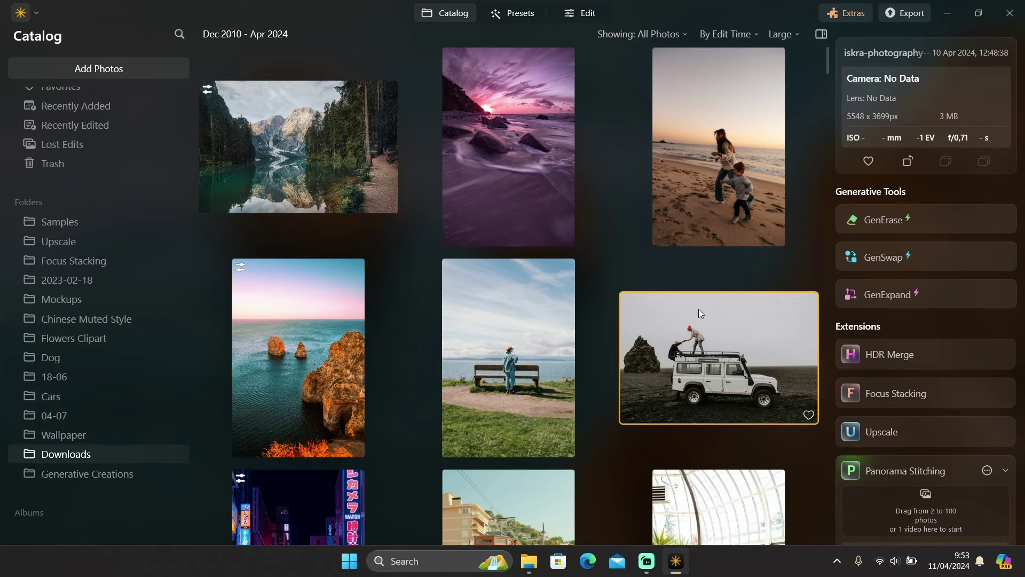
left_click(574, 15)
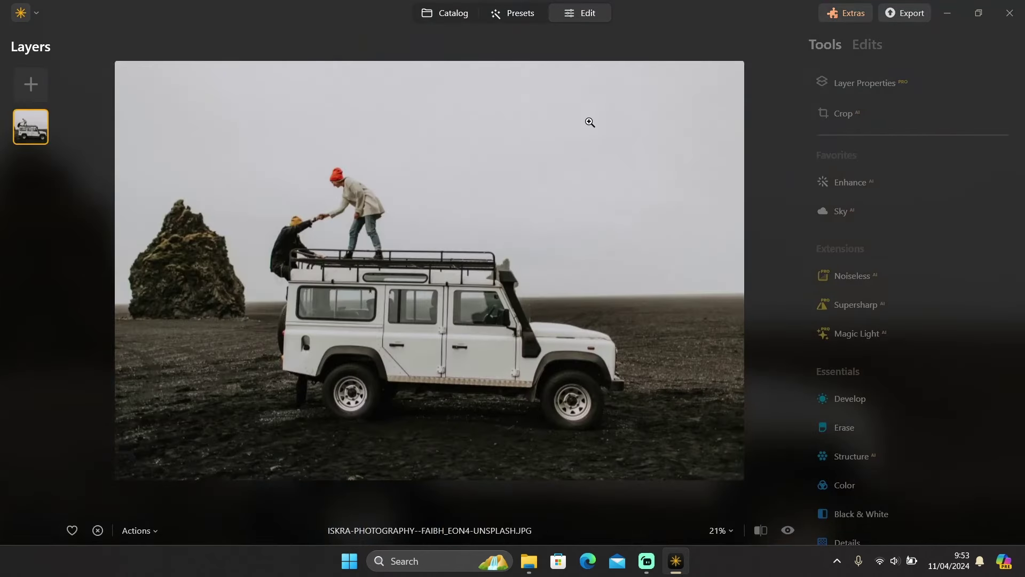
Start an Object Select mask in Develop and add the vehicle's doors, rear wheel and full body, plus the person standing on the roof.
left_click(853, 399)
left_click(892, 208)
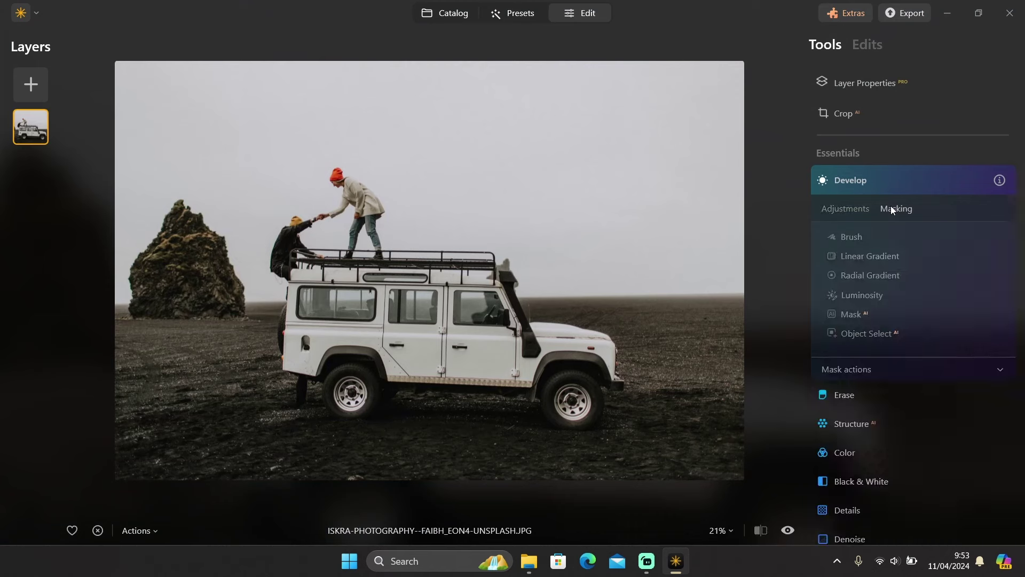
left_click(878, 334)
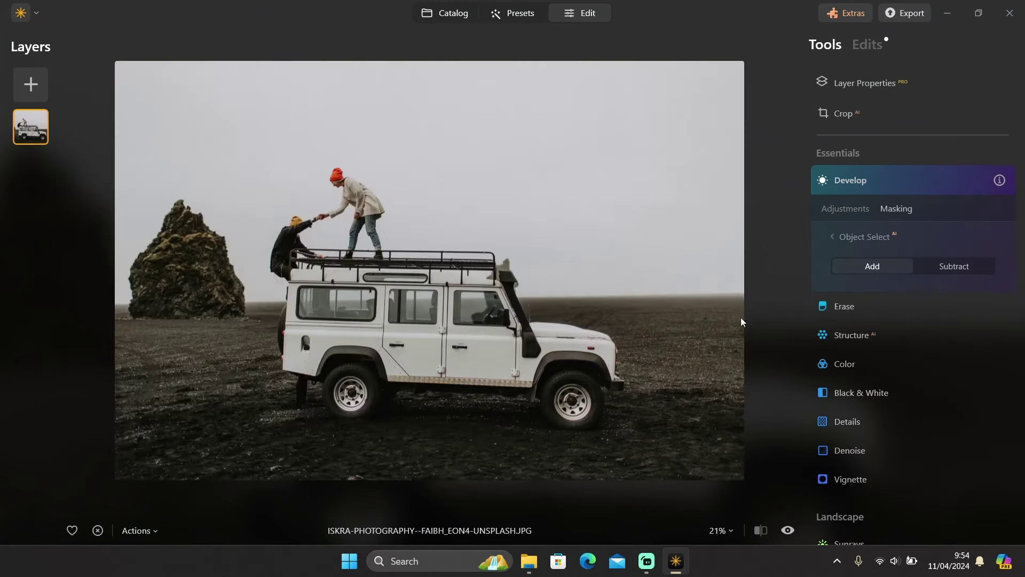
left_click(598, 374)
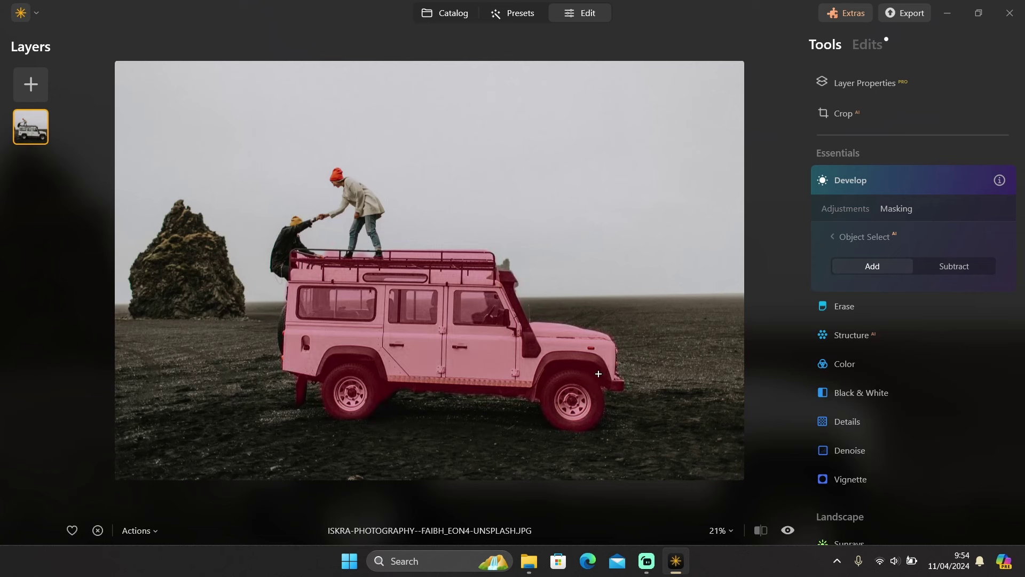
left_click(465, 341)
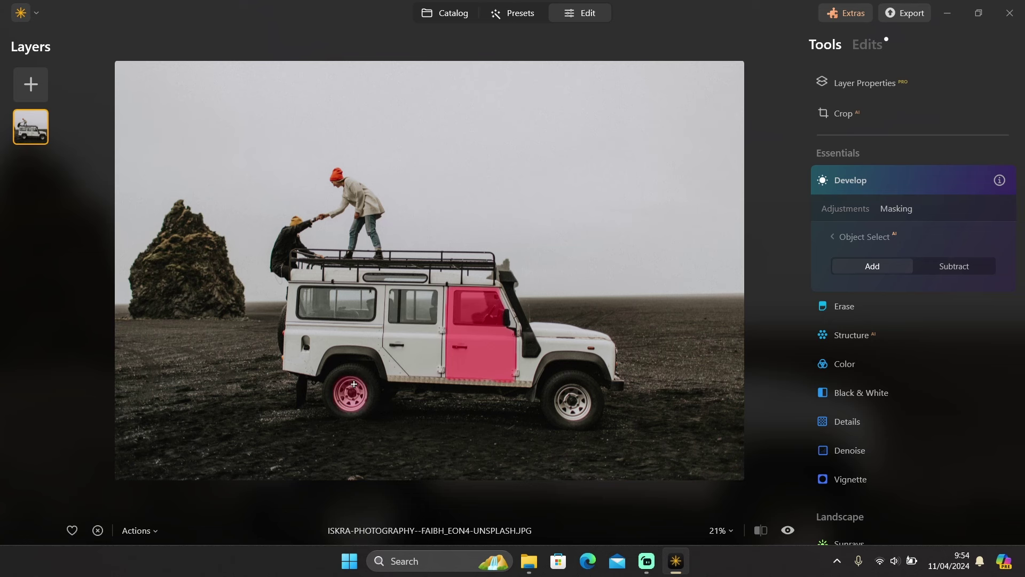
left_click(354, 387)
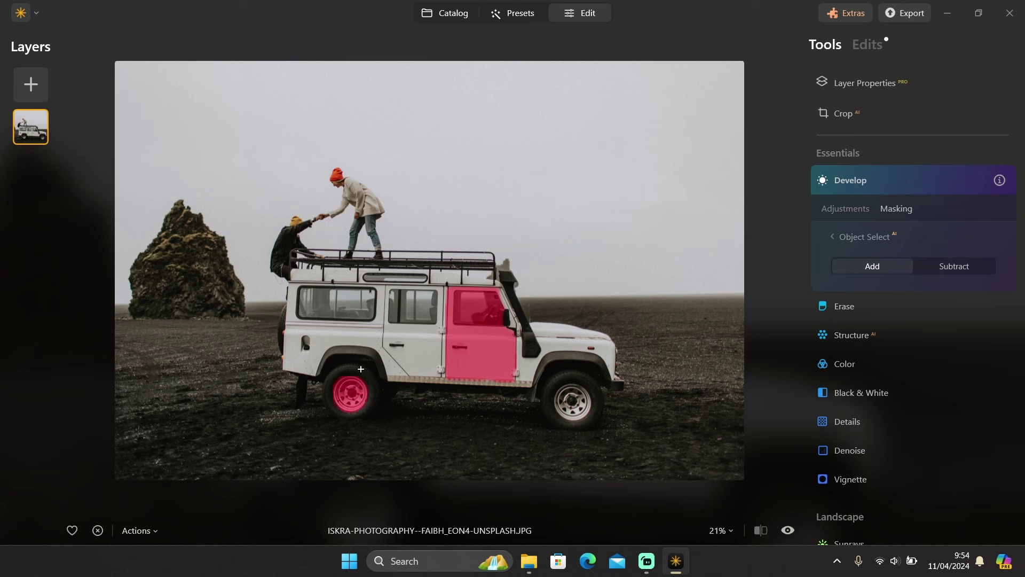
left_click(405, 335)
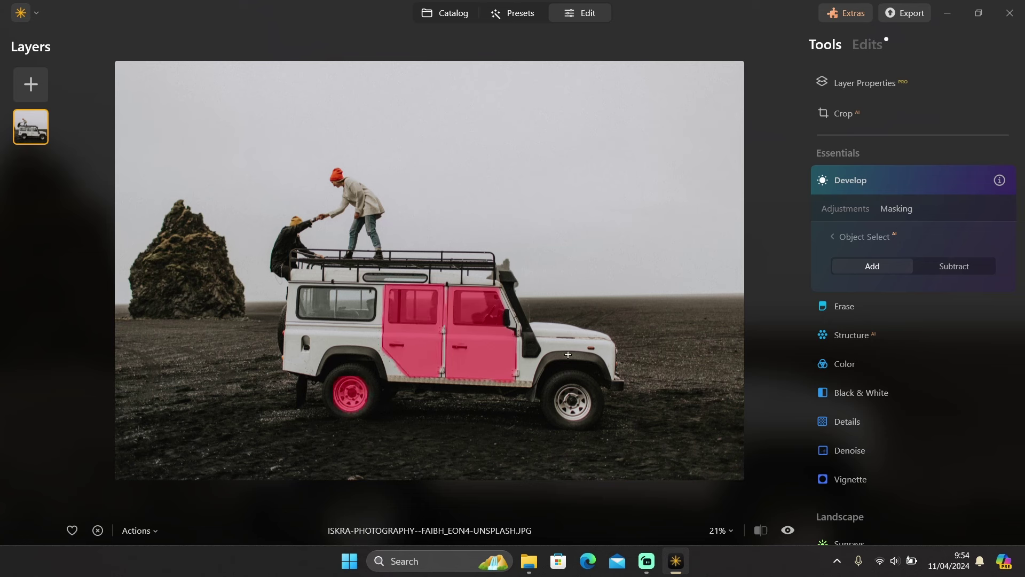
left_click(575, 367)
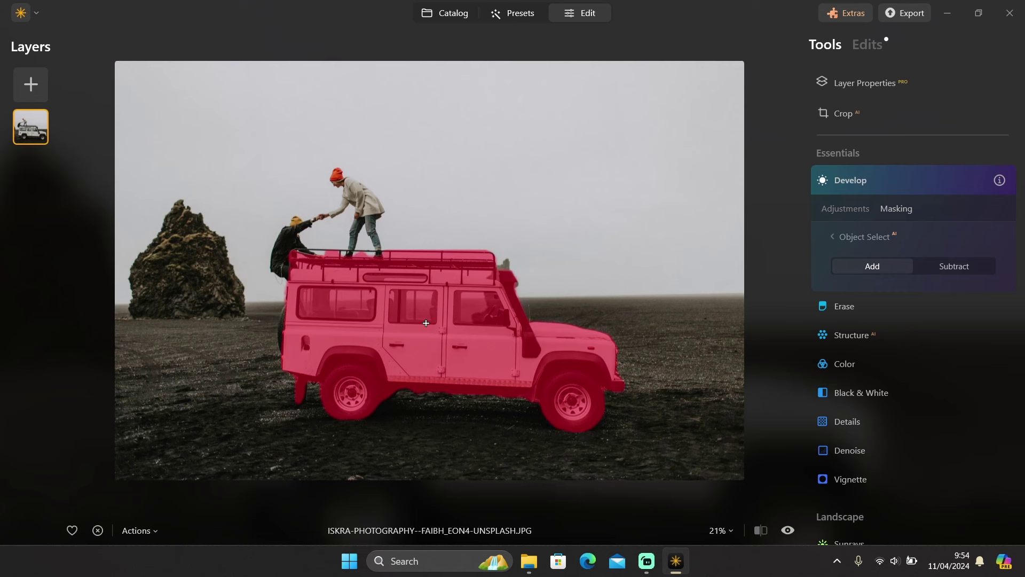
left_click(369, 206)
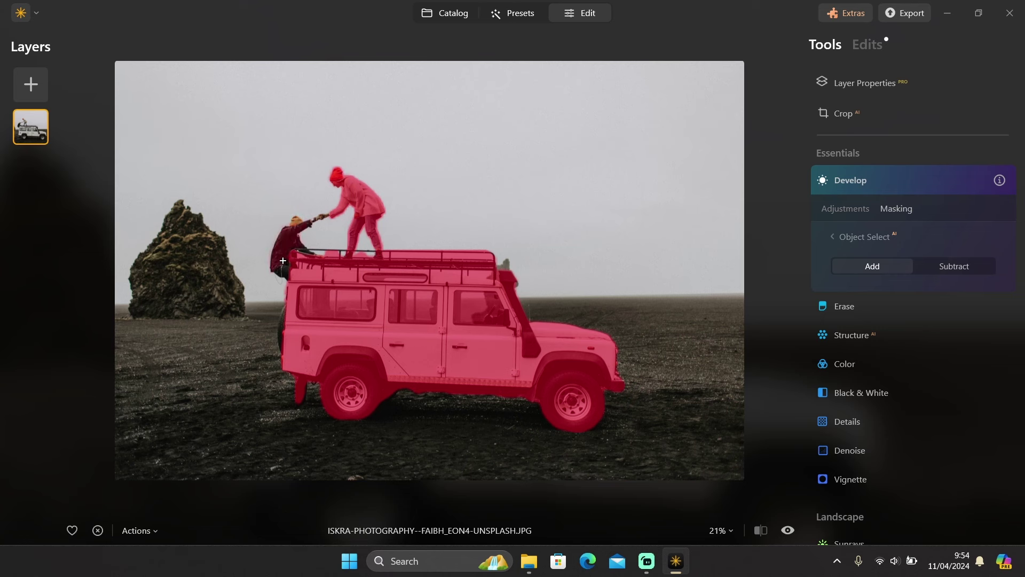
Review the categories offered by Mask AI and add the dark-coated person climbing onto the roof to the Object Select mask.
left_click(955, 266)
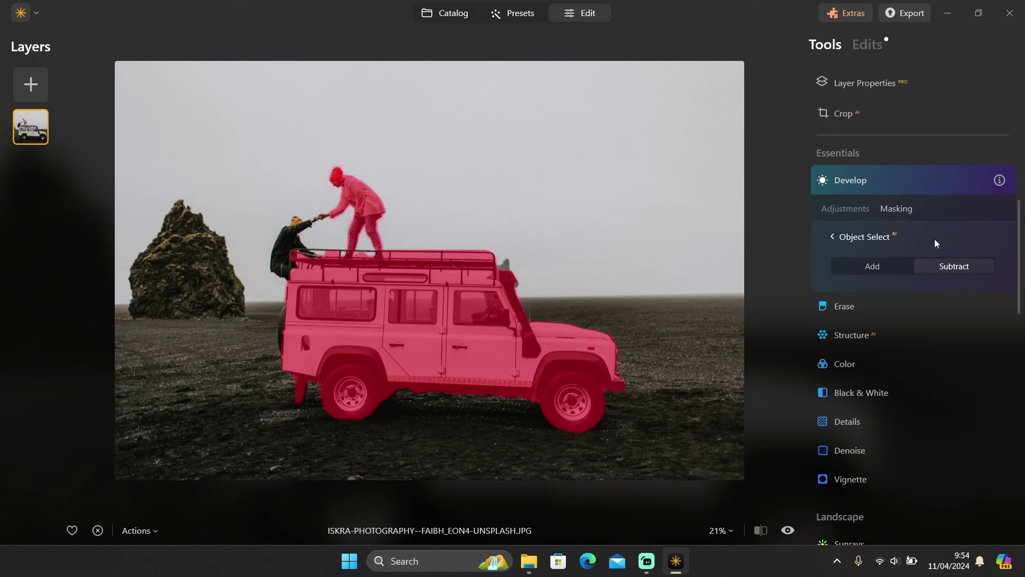
left_click(851, 236)
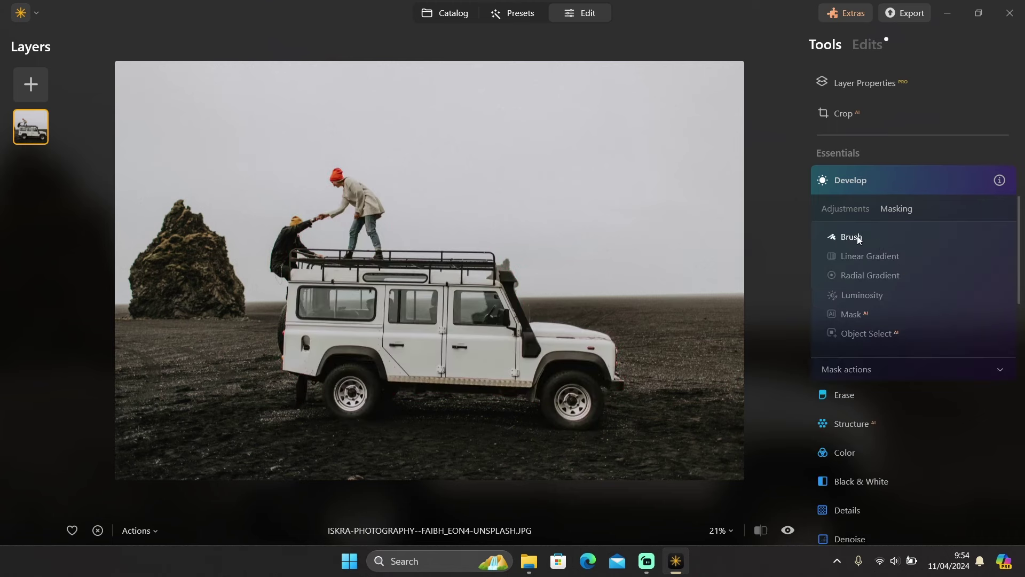
left_click(896, 314)
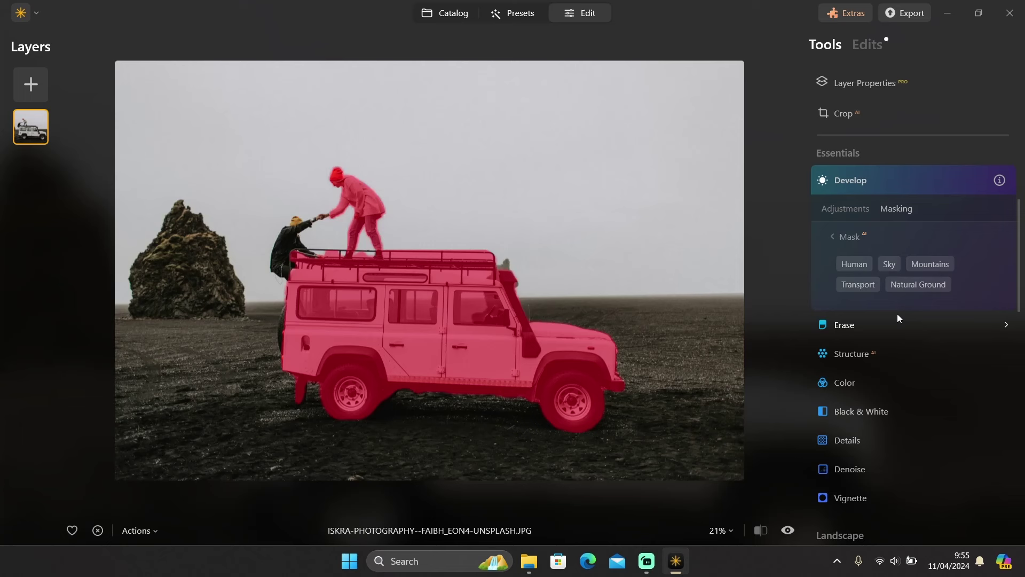
left_click(845, 239)
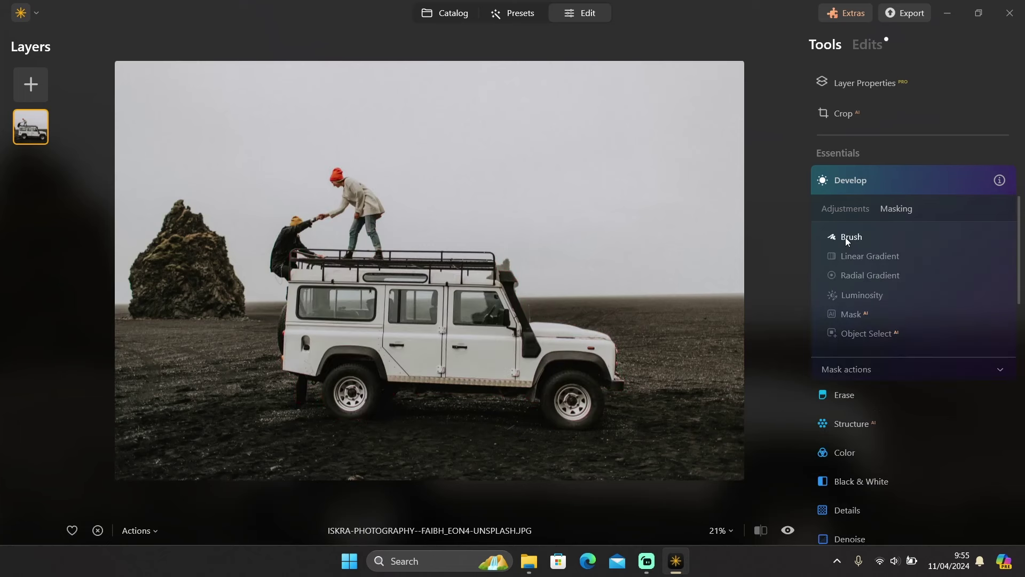
left_click(861, 334)
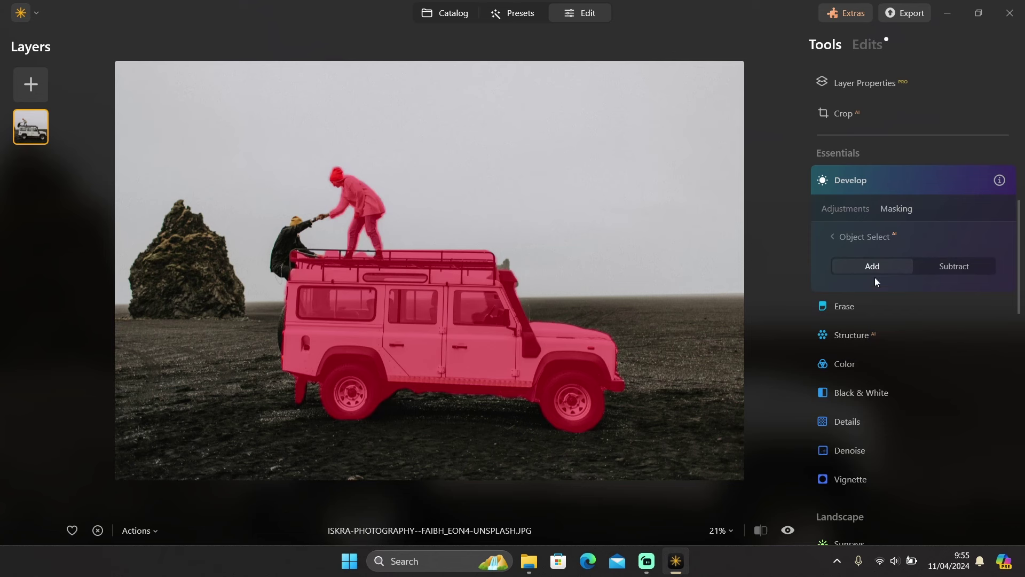
left_click(283, 269)
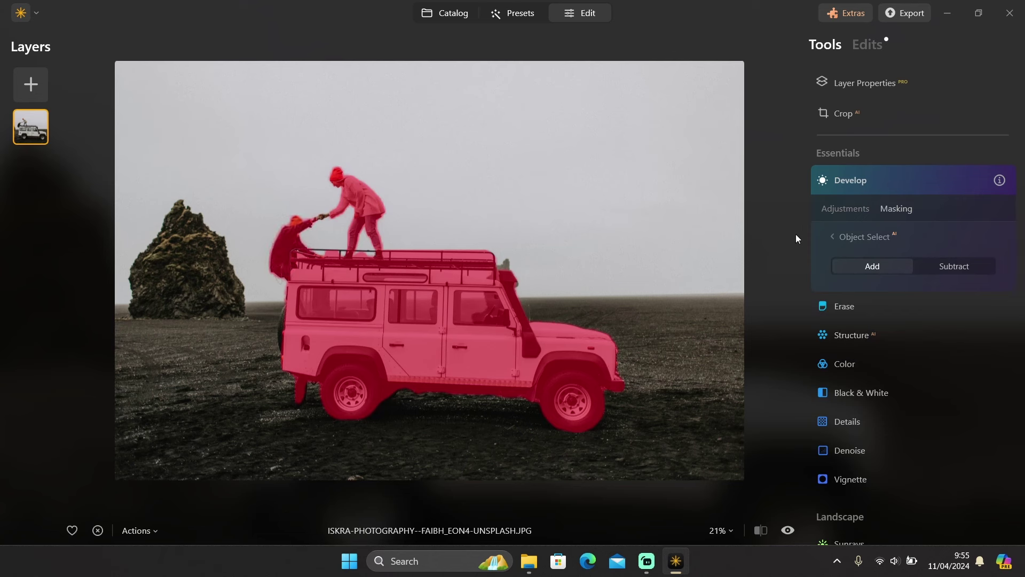